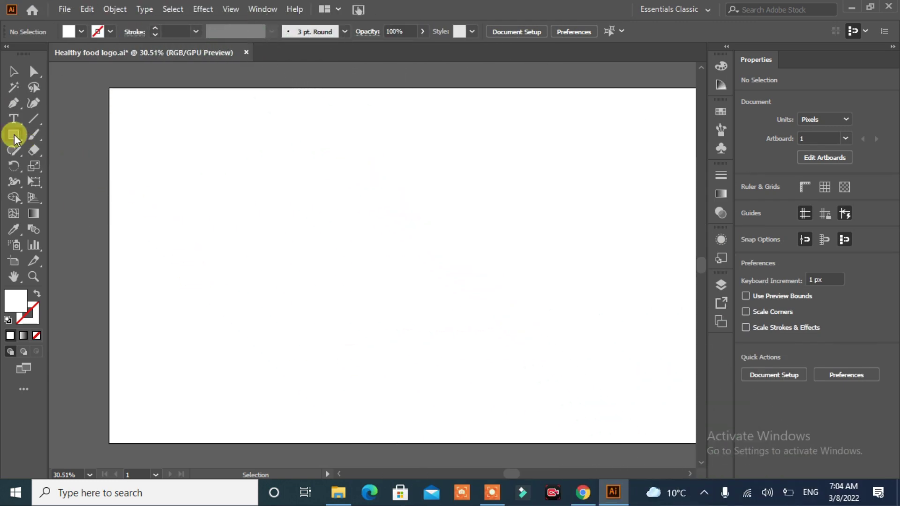
Step: Draw a 784 px circle near the artboard centre
{"action": "left_click", "coordinate": [14, 137]}
{"action": "left_click", "coordinate": [52, 164]}
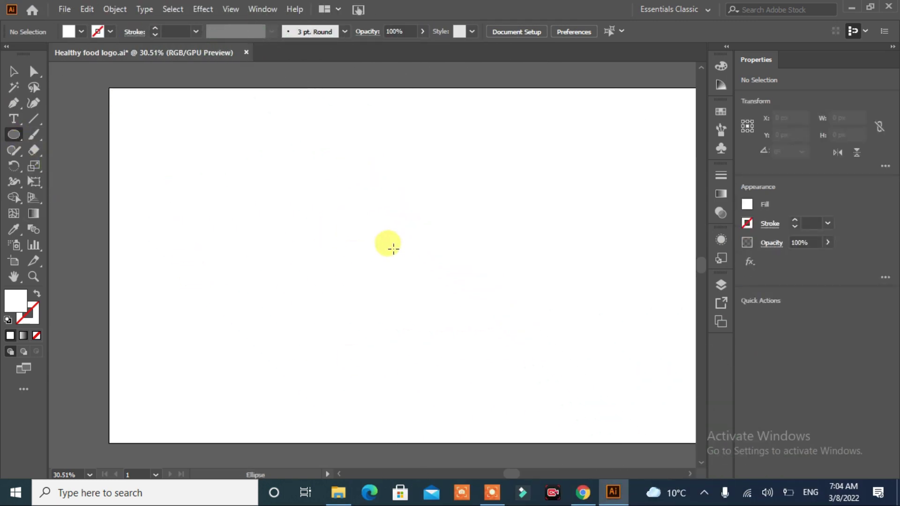
{"action": "left_click_drag", "start_coordinate": [395, 250], "coordinate": [494, 341]}
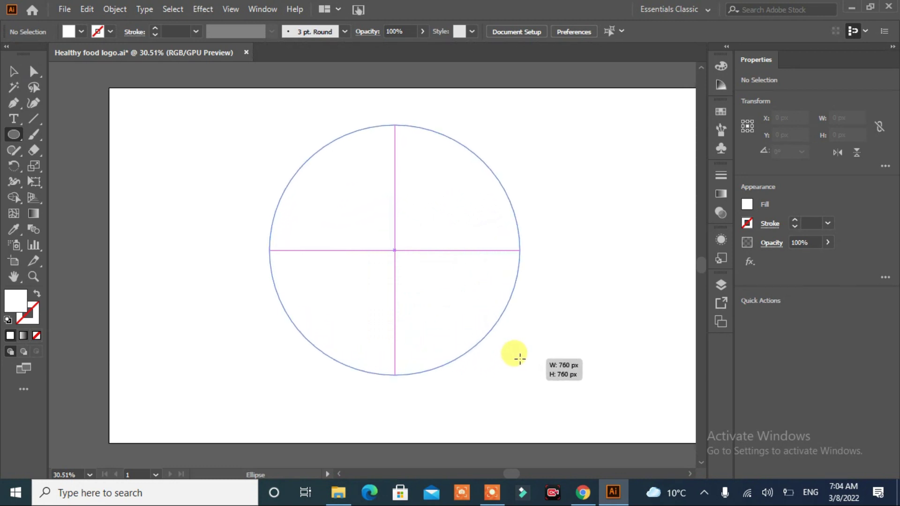
{"action": "left_click_drag", "start_coordinate": [493, 341], "coordinate": [519, 358]}
Step: Give the circle no fill, a black stroke and a heavier stroke weight
{"action": "left_click", "coordinate": [35, 297]}
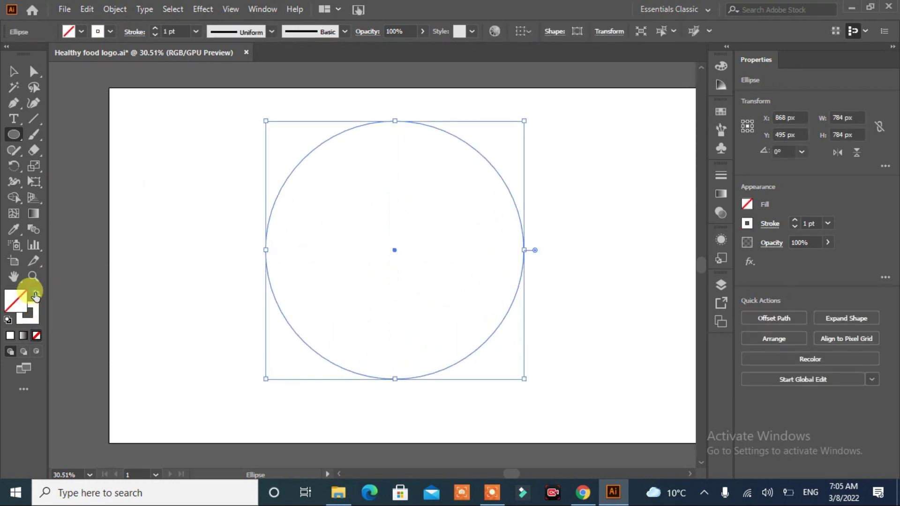
{"action": "left_click", "coordinate": [110, 32]}
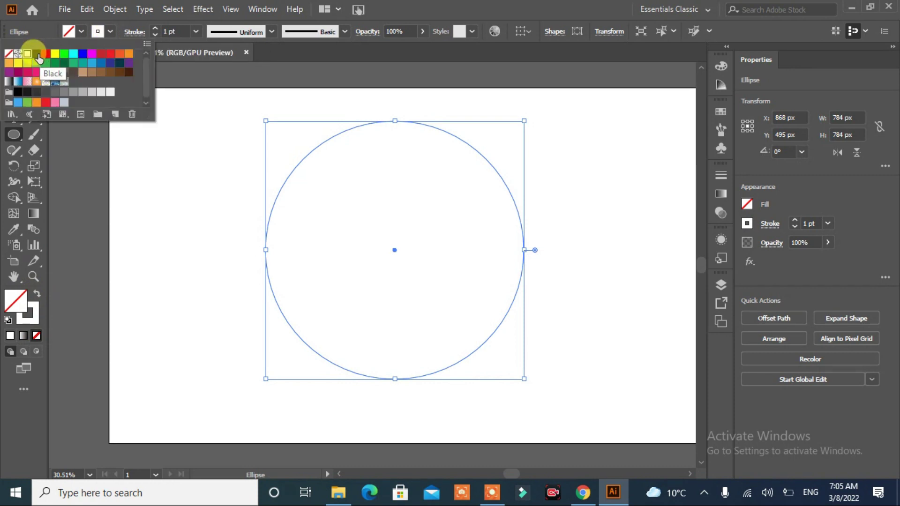
{"action": "left_click", "coordinate": [155, 28]}
Step: Set the outer circle stroke to 31 pt and offset a -160 px inner circle
{"action": "left_click", "coordinate": [154, 27]}
{"action": "left_click", "coordinate": [774, 318]}
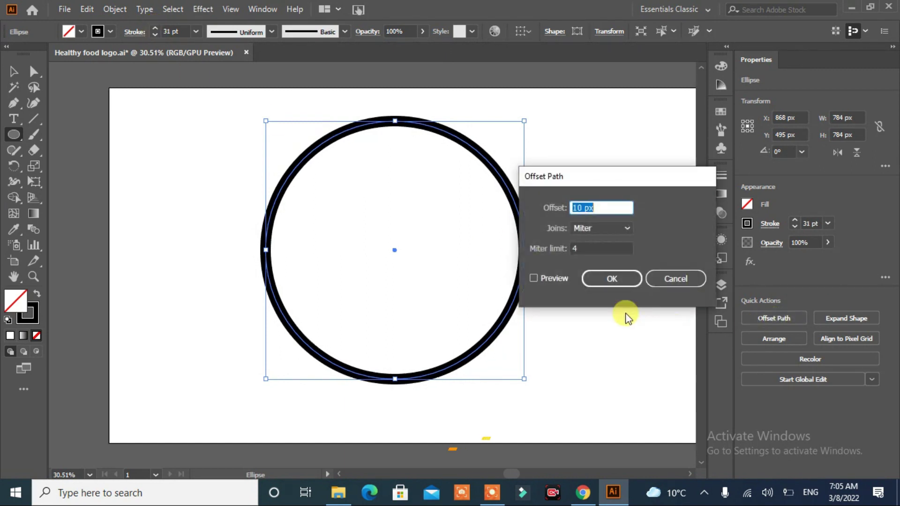
{"action": "left_click", "coordinate": [533, 278]}
{"action": "scroll", "coordinate": [601, 203], "scroll_direction": "down", "scroll_amount": 2}
{"action": "scroll", "coordinate": [602, 204], "scroll_direction": "down", "scroll_amount": 6}
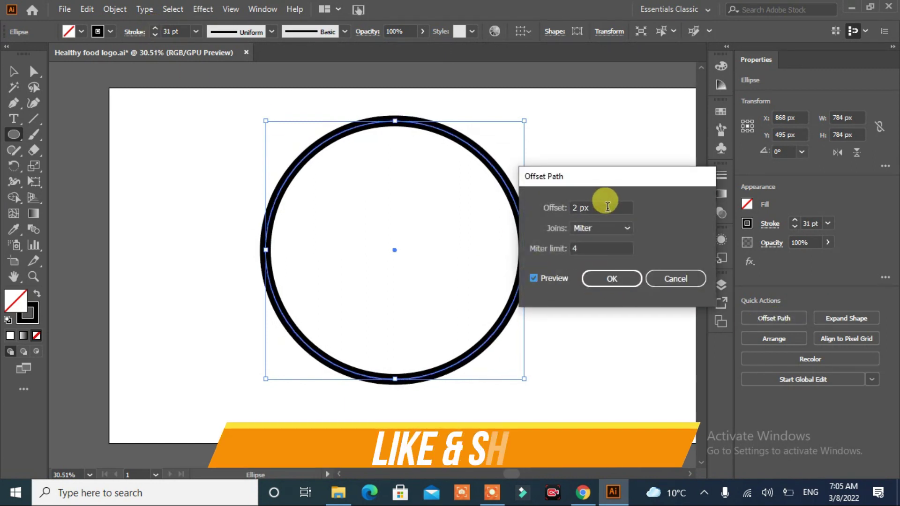
{"action": "scroll", "coordinate": [604, 206], "scroll_direction": "down", "scroll_amount": 5}
{"action": "scroll", "coordinate": [607, 207], "scroll_direction": "down", "scroll_amount": 13}
{"action": "scroll", "coordinate": [608, 207], "scroll_direction": "down", "scroll_amount": 12}
{"action": "scroll", "coordinate": [607, 209], "scroll_direction": "down", "scroll_amount": 13}
{"action": "scroll", "coordinate": [607, 209], "scroll_direction": "down", "scroll_amount": 12}
{"action": "scroll", "coordinate": [606, 210], "scroll_direction": "down", "scroll_amount": 14}
{"action": "scroll", "coordinate": [606, 211], "scroll_direction": "down", "scroll_amount": 12}
{"action": "scroll", "coordinate": [606, 213], "scroll_direction": "down", "scroll_amount": 12}
{"action": "scroll", "coordinate": [605, 213], "scroll_direction": "down", "scroll_amount": 12}
{"action": "scroll", "coordinate": [606, 213], "scroll_direction": "down", "scroll_amount": 12}
{"action": "scroll", "coordinate": [606, 213], "scroll_direction": "down", "scroll_amount": 10}
{"action": "scroll", "coordinate": [606, 213], "scroll_direction": "down", "scroll_amount": 10}
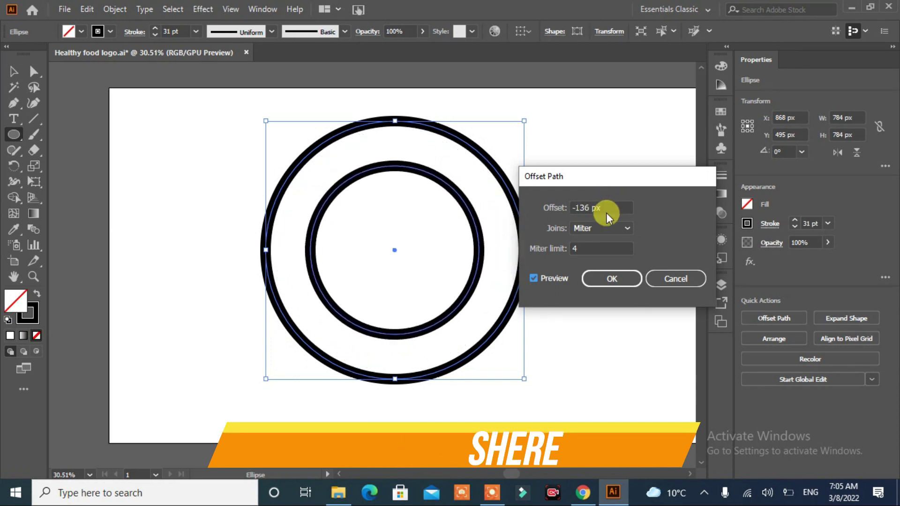
{"action": "scroll", "coordinate": [606, 213], "scroll_direction": "down", "scroll_amount": 10}
{"action": "scroll", "coordinate": [606, 213], "scroll_direction": "down", "scroll_amount": 10}
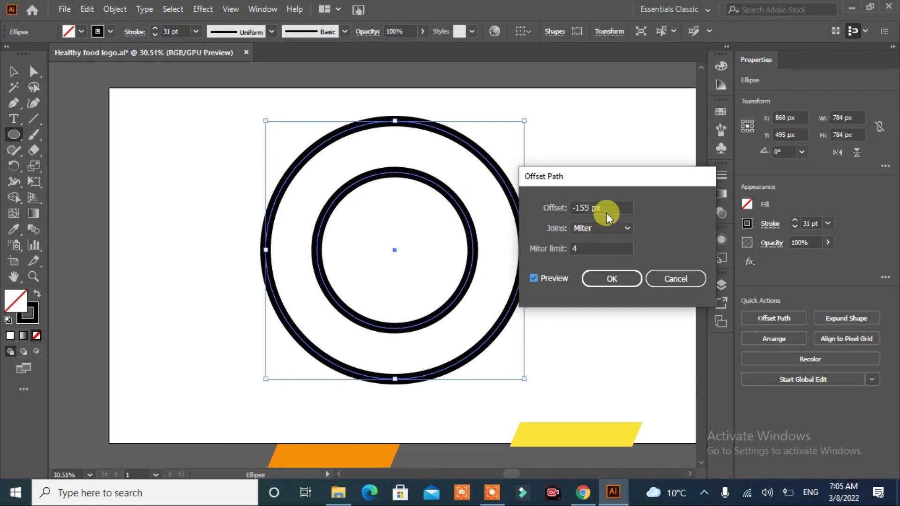
{"action": "left_click", "coordinate": [616, 275]}
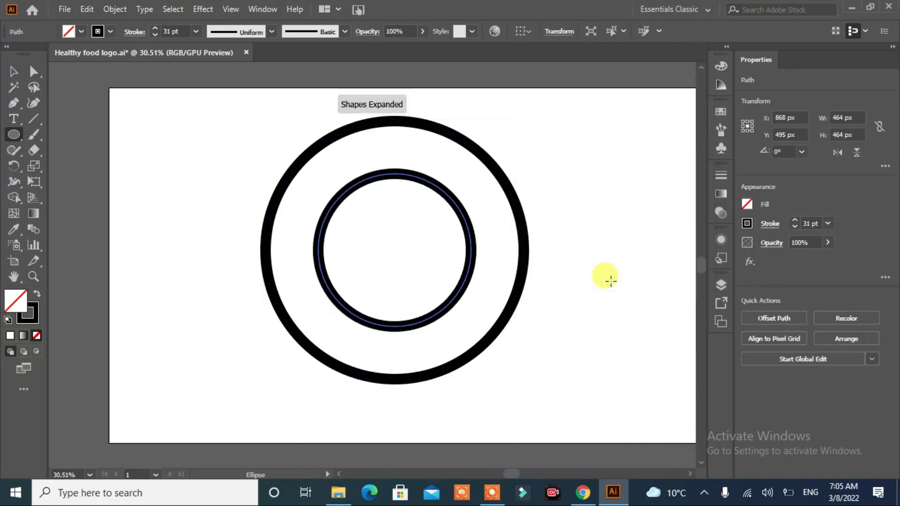
Step: Give the inner circle a 10 pt stroke and clear the selection
{"action": "left_click", "coordinate": [155, 36]}
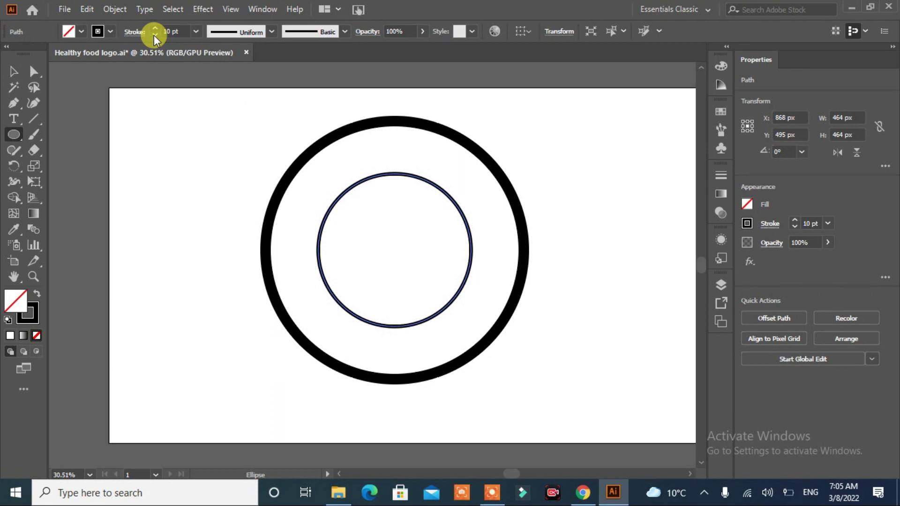
{"action": "left_click", "coordinate": [13, 71]}
{"action": "left_click", "coordinate": [181, 175]}
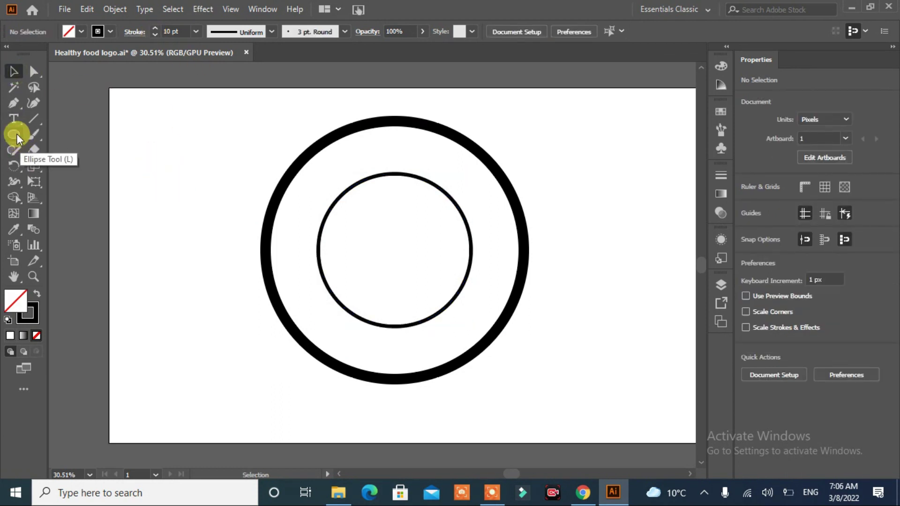
Step: Draw a 1054×272 px rectangle across the rings and move it above the artboard
{"action": "left_click_drag", "start_coordinate": [14, 135], "coordinate": [70, 135]}
{"action": "left_click_drag", "start_coordinate": [227, 217], "coordinate": [574, 307]}
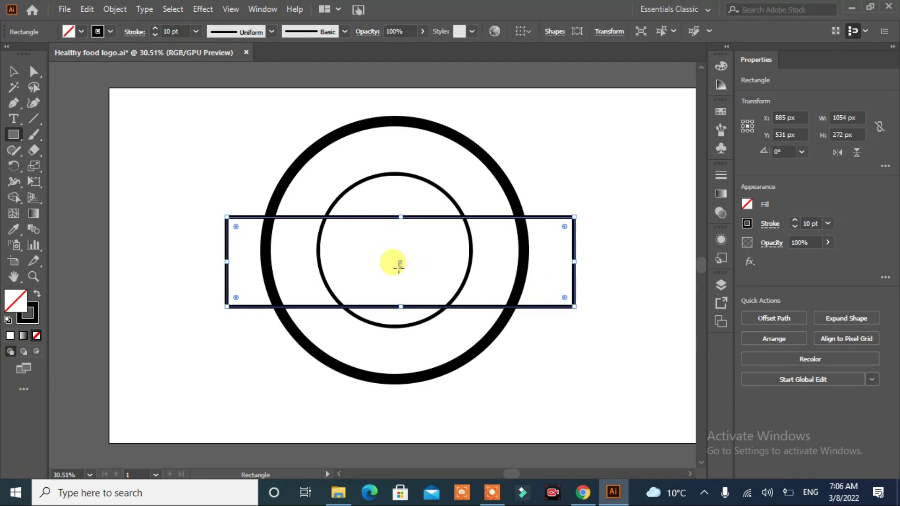
{"action": "left_click_drag", "start_coordinate": [399, 263], "coordinate": [377, 60]}
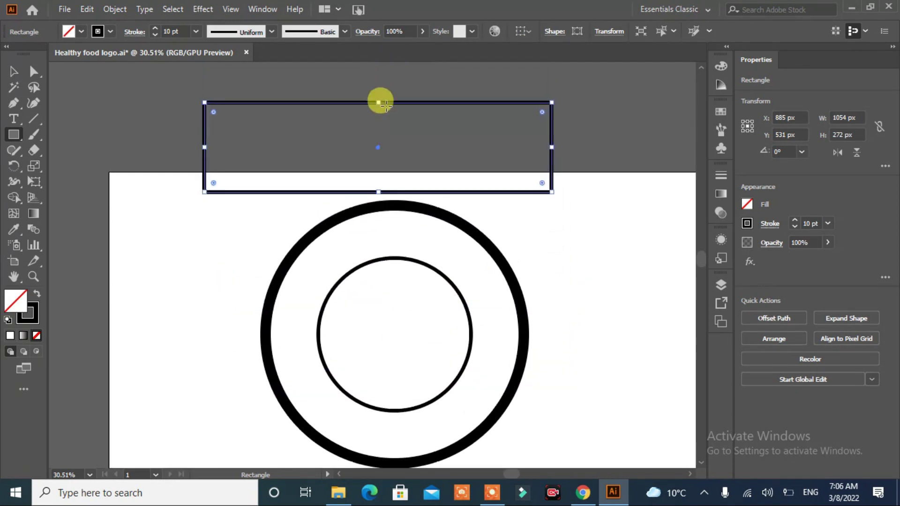
{"action": "scroll", "coordinate": [628, 267], "scroll_direction": "down", "scroll_amount": 2}
{"action": "scroll", "coordinate": [628, 267], "scroll_direction": "down", "scroll_amount": 1}
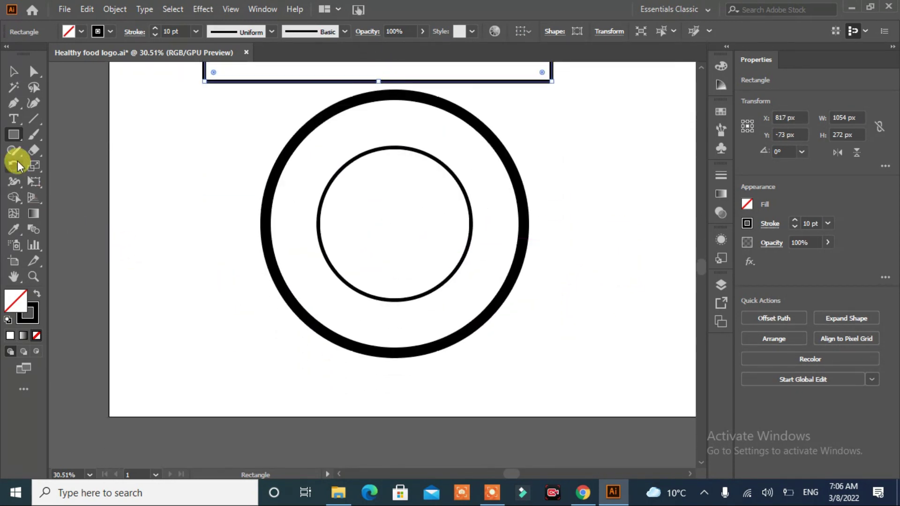
{"action": "left_click", "coordinate": [13, 121]}
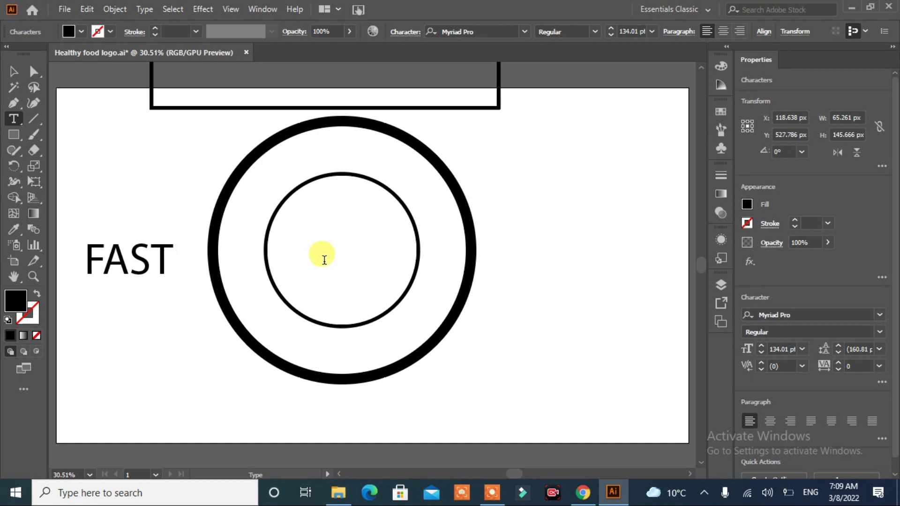
Step: Place the SansSerifBldFLF FASTFOOD text across the centre of the rings
{"action": "type", "text": "FOOD"}
{"action": "left_click", "coordinate": [13, 71]}
{"action": "left_click", "coordinate": [281, 256]}
{"action": "left_click_drag", "start_coordinate": [483, 258], "coordinate": [485, 263]}
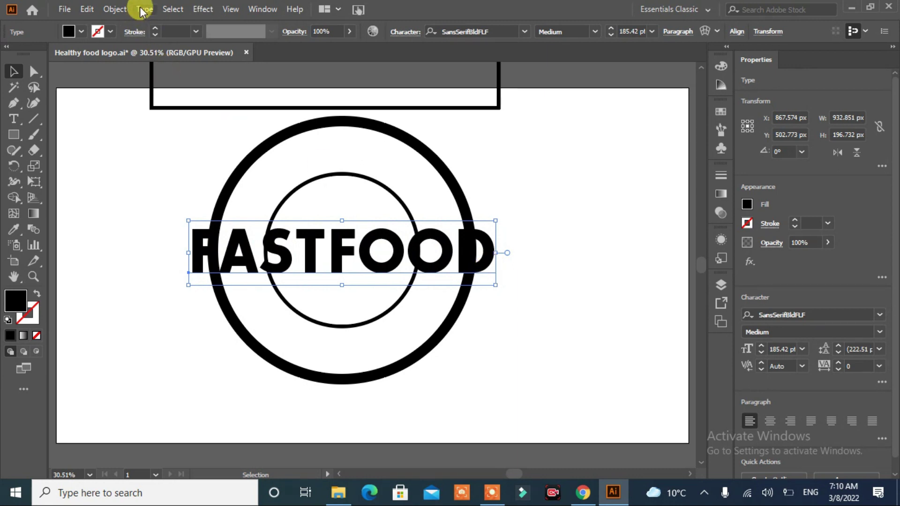
Step: Warp FASTFOOD with the Bulge style at -7% bend
{"action": "left_click", "coordinate": [115, 9]}
{"action": "mouse_move", "coordinate": [183, 375]}
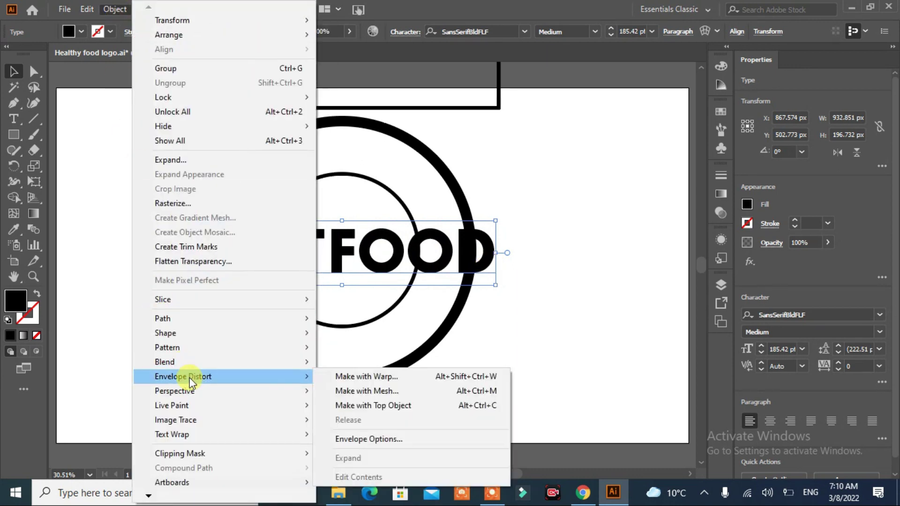
{"action": "left_click", "coordinate": [423, 376]}
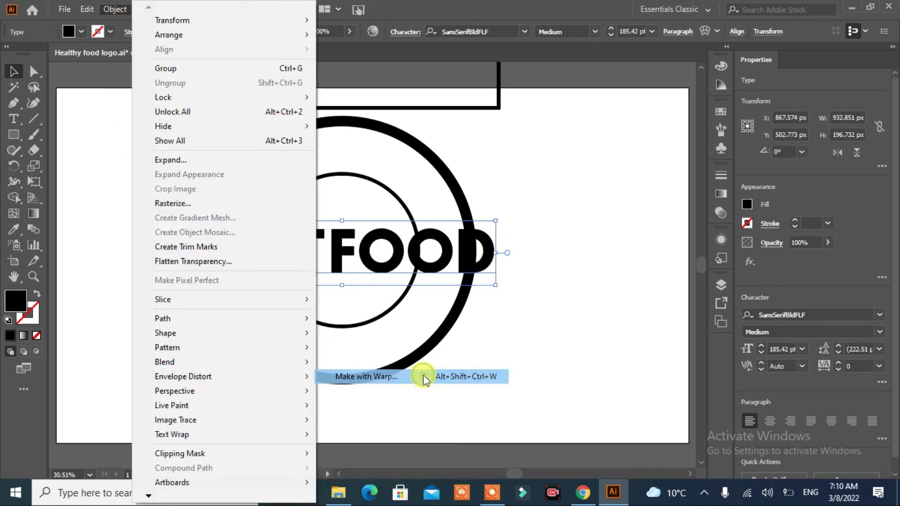
{"action": "left_click", "coordinate": [467, 179]}
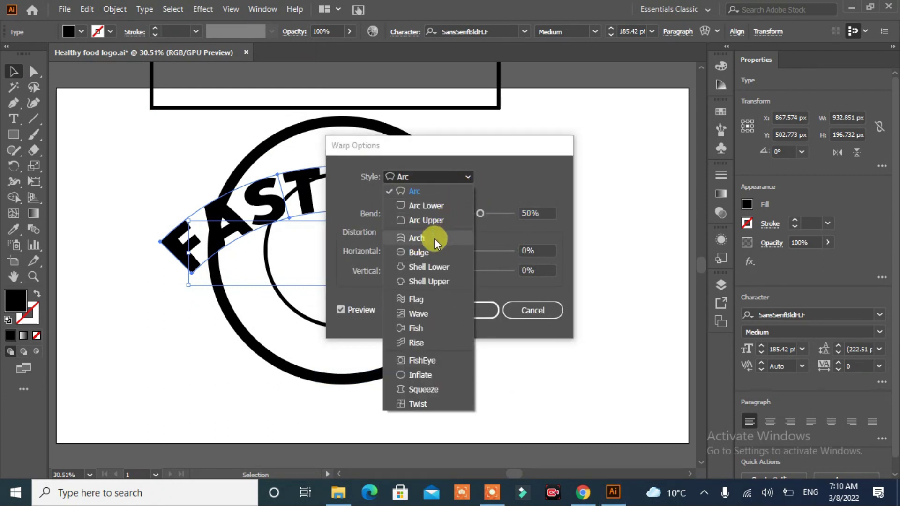
{"action": "left_click", "coordinate": [434, 251]}
{"action": "mouse_move", "coordinate": [479, 214]}
{"action": "left_mouse_down"}
{"action": "mouse_move", "coordinate": [434, 213]}
{"action": "mouse_move", "coordinate": [444, 218]}
{"action": "left_mouse_up"}
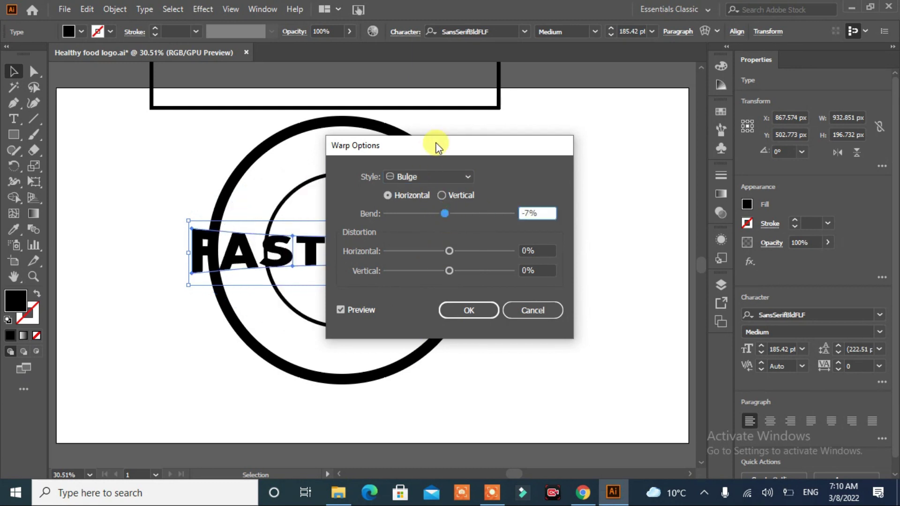
{"action": "left_click_drag", "start_coordinate": [436, 143], "coordinate": [625, 107]}
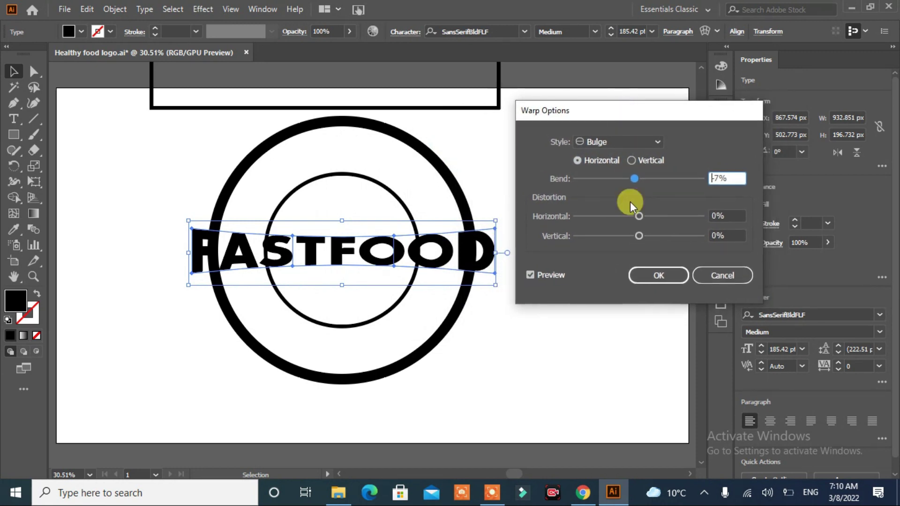
{"action": "left_click", "coordinate": [674, 277]}
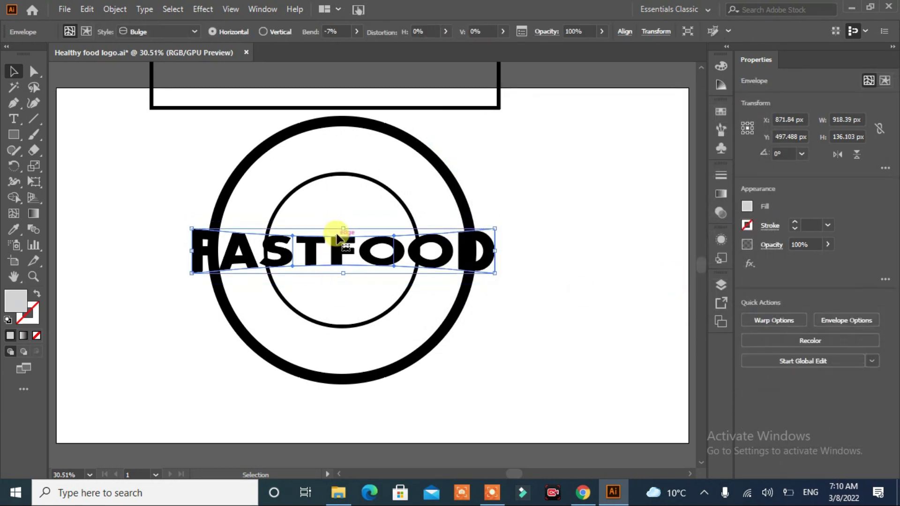
Step: Stretch FASTFOOD to 270 px tall and paste the rectangle in front around it
{"action": "left_click_drag", "start_coordinate": [343, 229], "coordinate": [343, 209]}
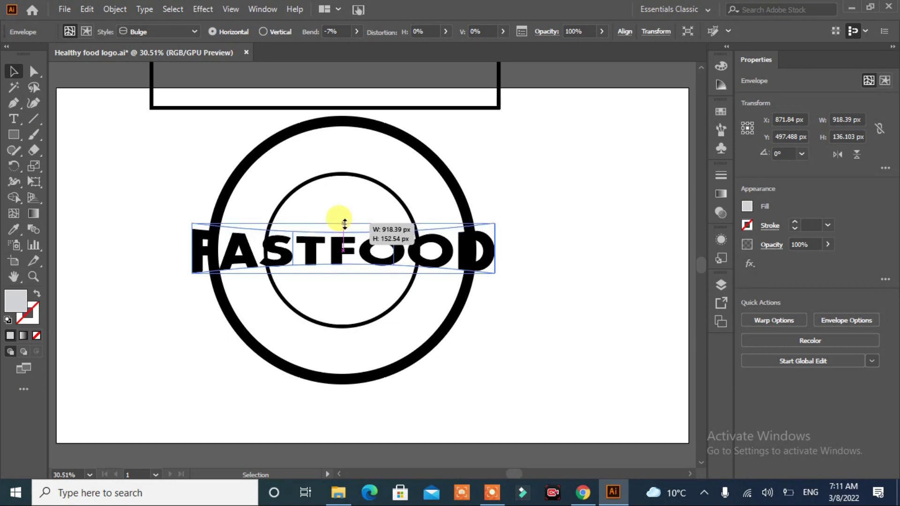
{"action": "left_click_drag", "start_coordinate": [342, 275], "coordinate": [343, 298]}
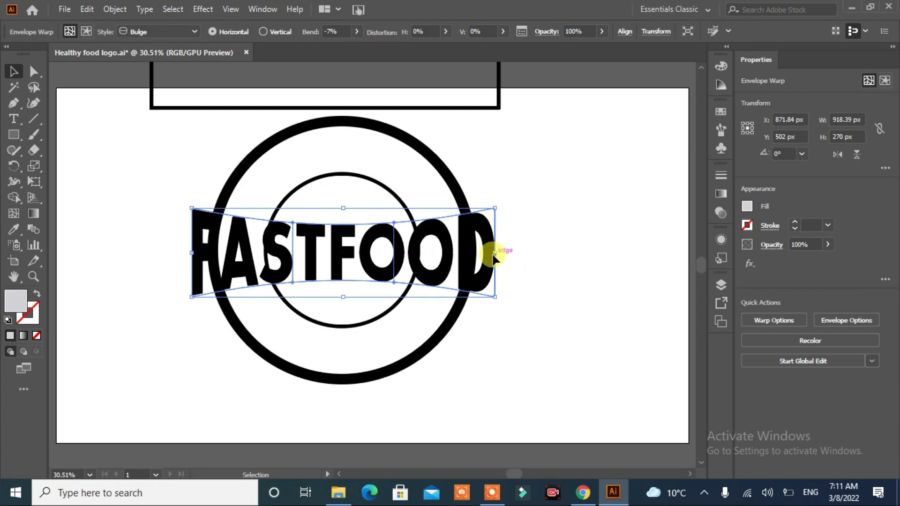
{"action": "left_click", "coordinate": [137, 251]}
{"action": "left_click", "coordinate": [241, 247]}
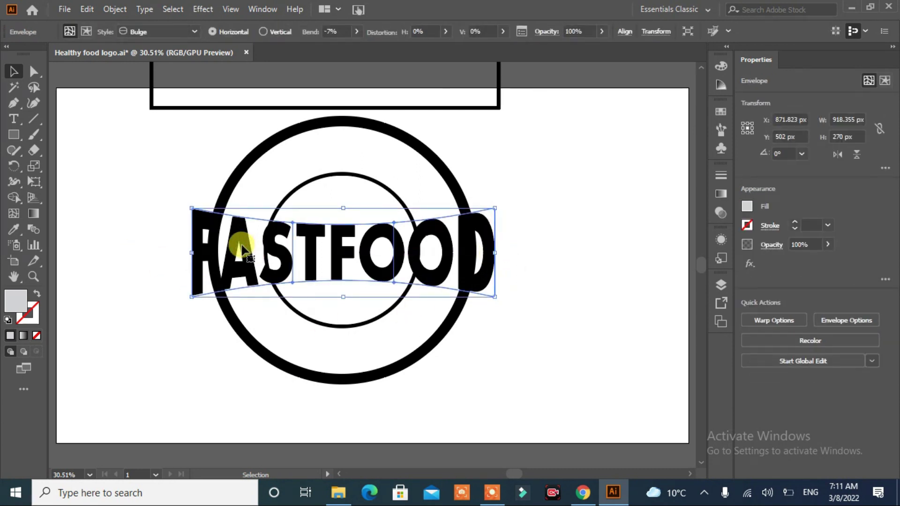
{"action": "key", "text": "ctrl+f"}
Step: Vertically centre all badge artwork and select the framing rectangle
{"action": "left_click_drag", "start_coordinate": [576, 187], "coordinate": [80, 338]}
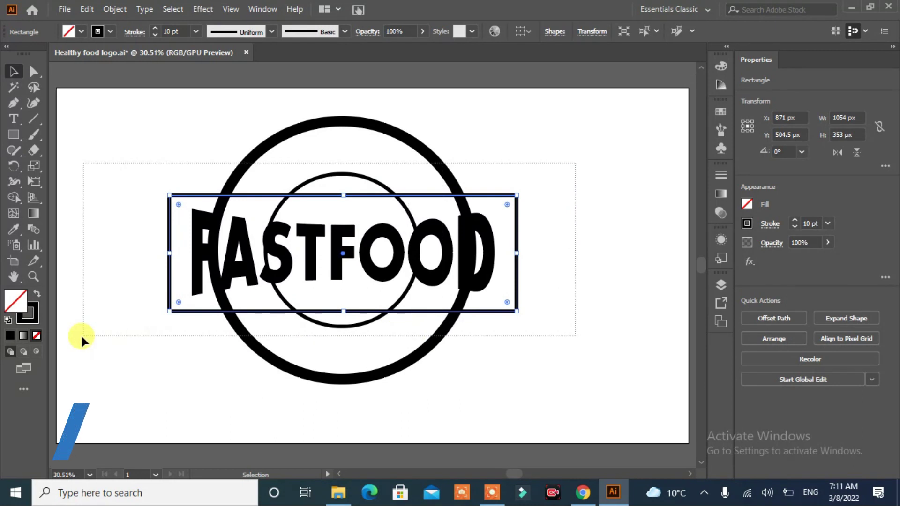
{"action": "left_click", "coordinate": [848, 317]}
{"action": "left_click", "coordinate": [433, 316]}
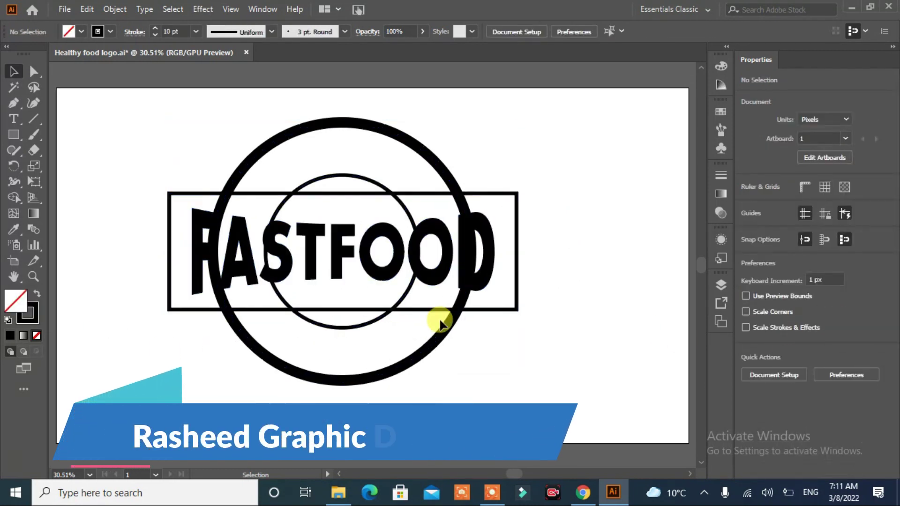
{"action": "left_click", "coordinate": [344, 193]}
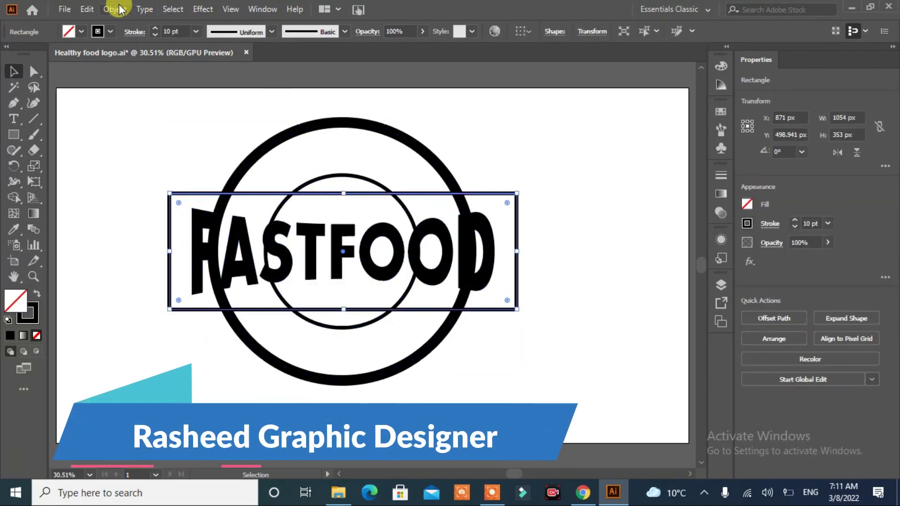
Step: Warp the rectangle with a -15% horizontal Bulge
{"action": "left_click", "coordinate": [115, 9]}
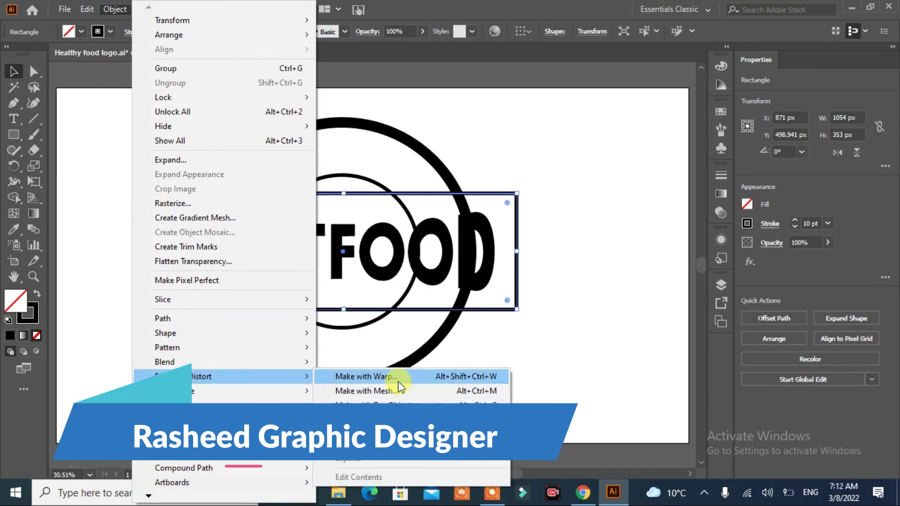
{"action": "mouse_move", "coordinate": [211, 376]}
{"action": "left_click", "coordinate": [399, 377]}
{"action": "left_click_drag", "start_coordinate": [634, 179], "coordinate": [630, 179]}
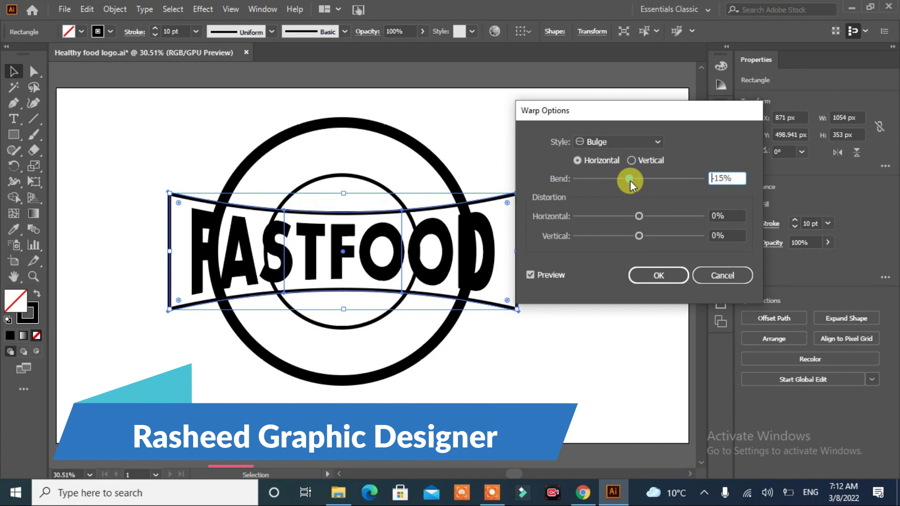
{"action": "left_click", "coordinate": [655, 284]}
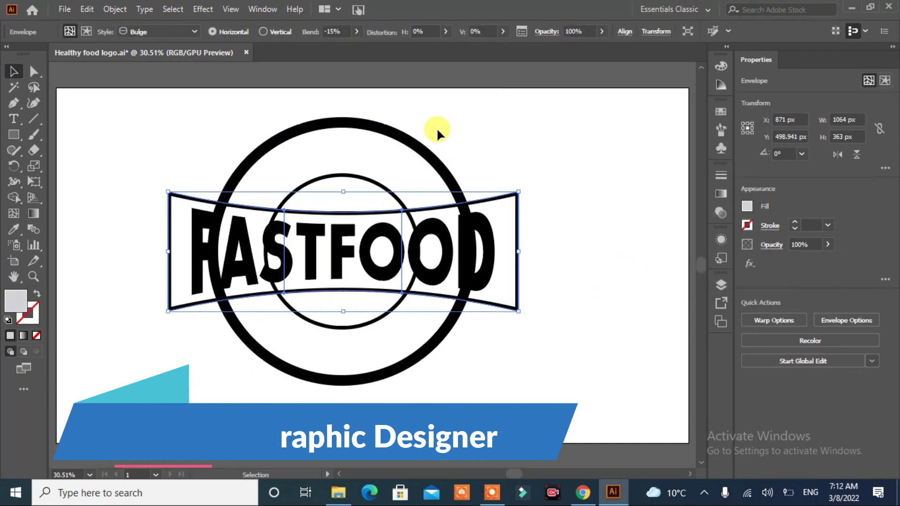
{"action": "left_click", "coordinate": [345, 179]}
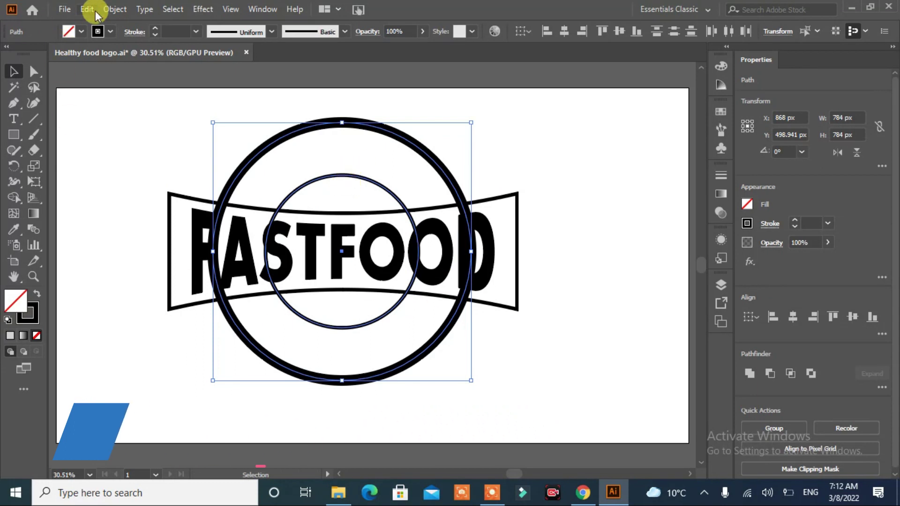
Step: Expand the rings' fill and stroke into shapes
{"action": "left_click", "coordinate": [115, 9]}
{"action": "left_click", "coordinate": [141, 160]}
{"action": "left_click", "coordinate": [418, 321]}
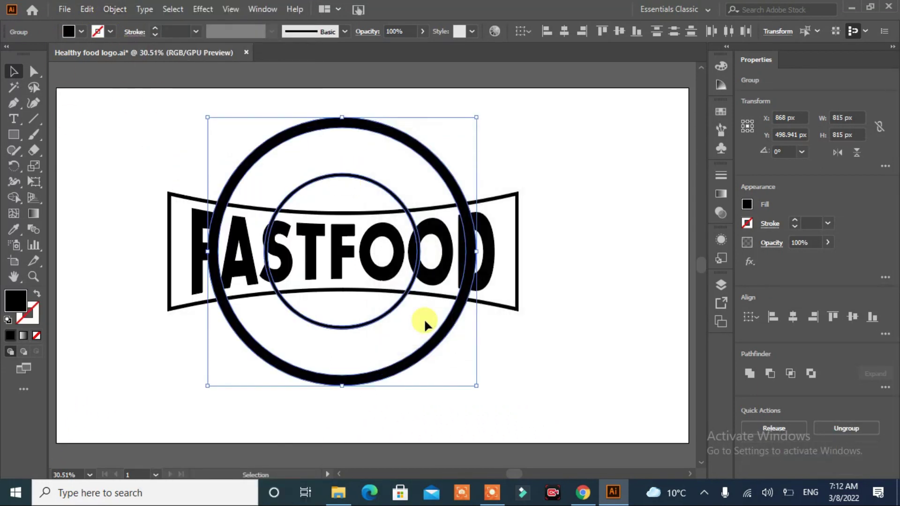
Step: Merge the banner pieces over the rings with Shape Builder, then select the banner
{"action": "left_click", "coordinate": [169, 203]}
{"action": "left_click", "coordinate": [234, 179], "text": "shift"}
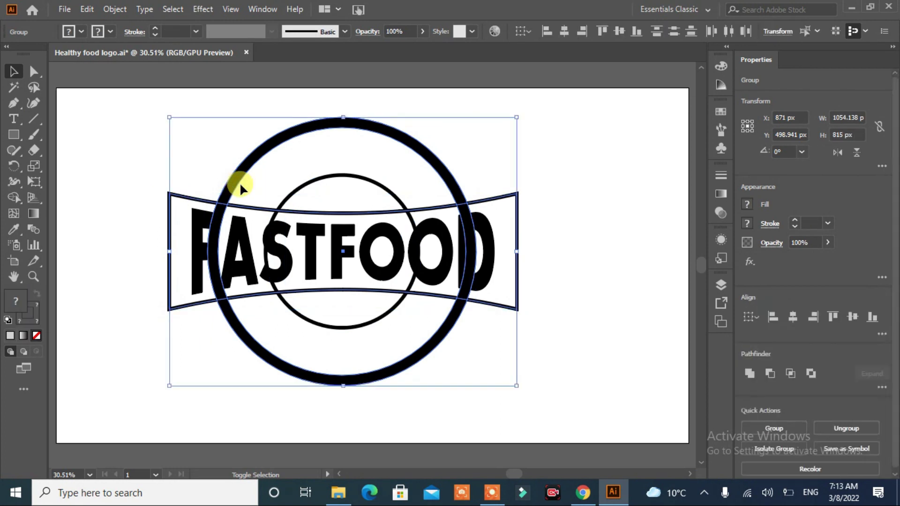
{"action": "left_click", "coordinate": [12, 197]}
{"action": "left_click_drag", "start_coordinate": [180, 252], "coordinate": [502, 247]}
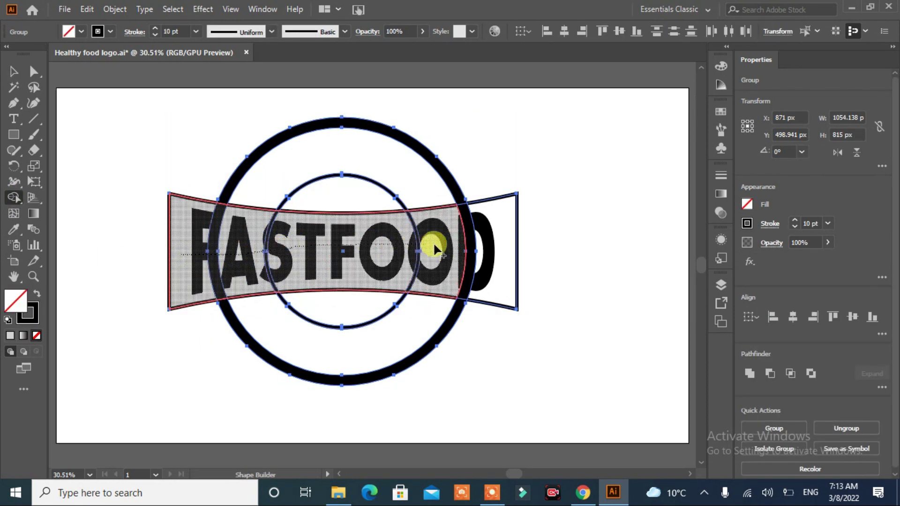
{"action": "left_click", "coordinate": [13, 72]}
{"action": "left_click", "coordinate": [79, 206]}
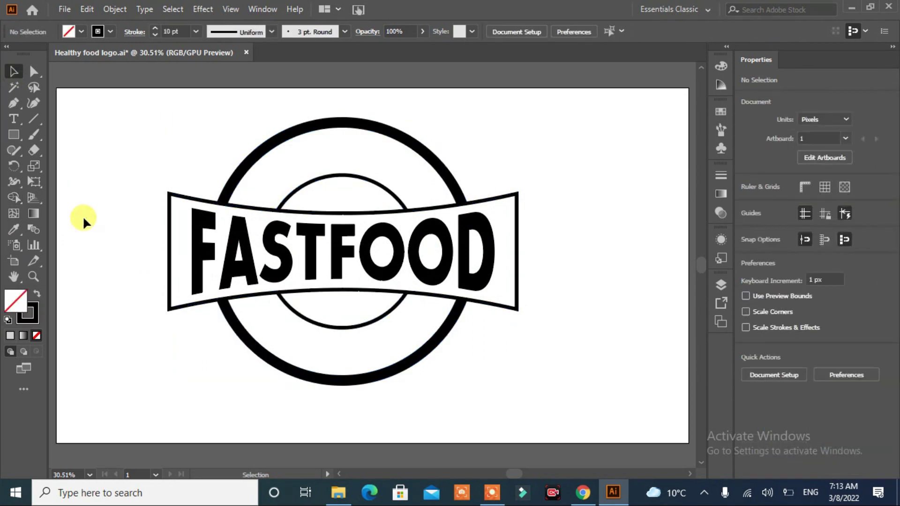
{"action": "left_click", "coordinate": [184, 198]}
Step: Delete the banner and start an Offset Path on FASTFOOD with preview on
{"action": "key", "text": "Delete"}
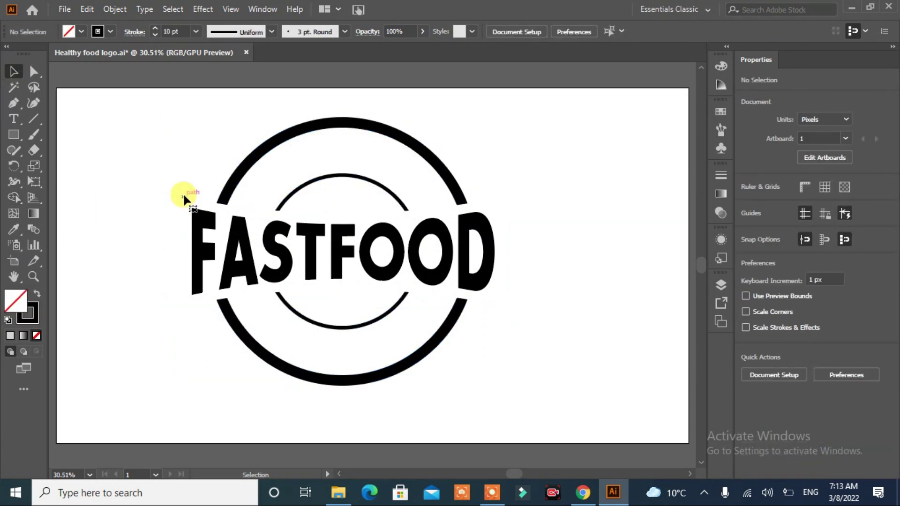
{"action": "left_click", "coordinate": [463, 261]}
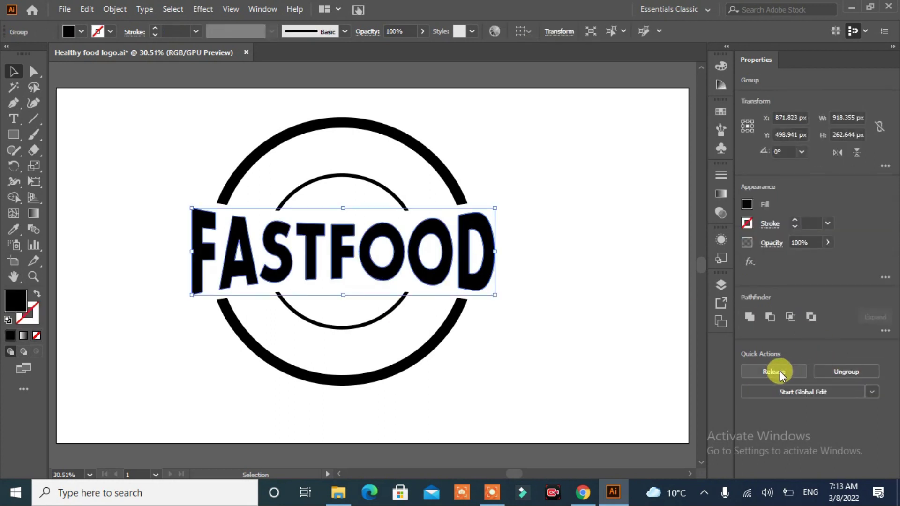
{"action": "left_click", "coordinate": [115, 9]}
{"action": "mouse_move", "coordinate": [162, 319]}
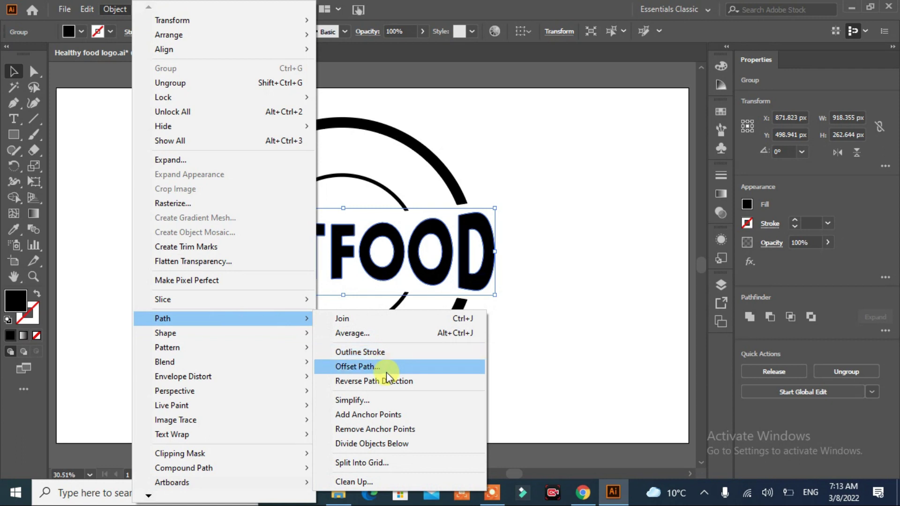
{"action": "left_click", "coordinate": [383, 368]}
{"action": "left_click", "coordinate": [534, 278]}
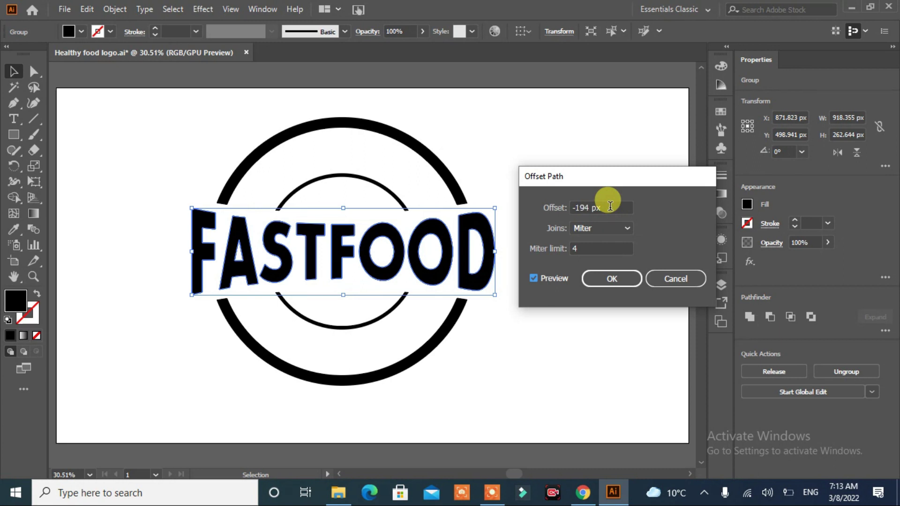
Step: Set the FASTFOOD offset path to 22 px and confirm it
{"action": "type", "text": "9"}
{"action": "double_click", "coordinate": [582, 212]}
{"action": "left_click_drag", "start_coordinate": [573, 208], "coordinate": [612, 208]}
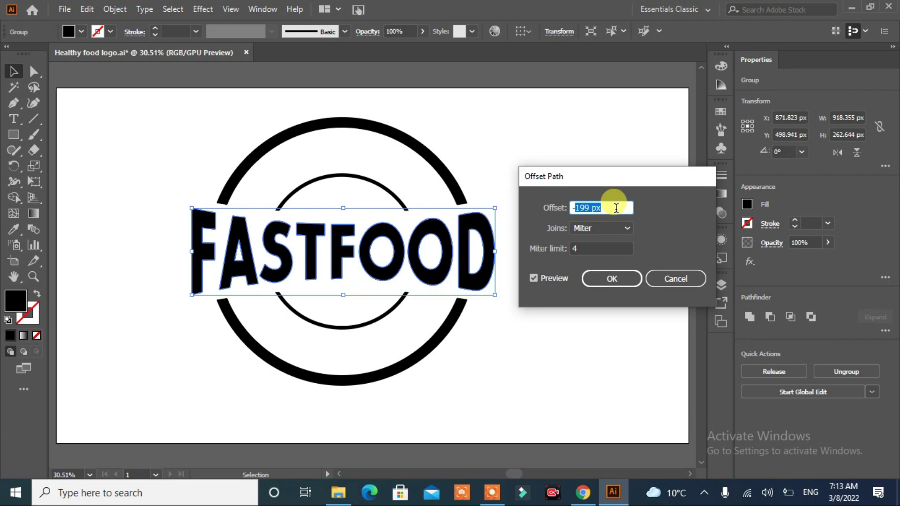
{"action": "key", "text": "BackSpace"}
{"action": "key", "text": "BackSpace"}
{"action": "type", "text": "16"}
{"action": "left_click", "coordinate": [614, 206]}
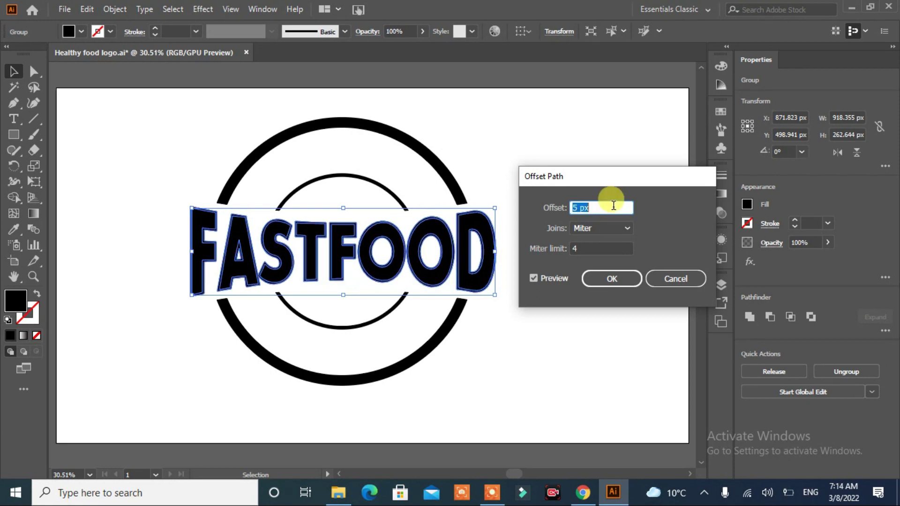
{"action": "scroll", "coordinate": [614, 206], "scroll_direction": "up", "scroll_amount": 6}
{"action": "scroll", "coordinate": [614, 208], "scroll_direction": "up", "scroll_amount": 6}
{"action": "scroll", "coordinate": [614, 209], "scroll_direction": "up", "scroll_amount": 5}
{"action": "scroll", "coordinate": [615, 210], "scroll_direction": "up", "scroll_amount": 5}
{"action": "scroll", "coordinate": [615, 210], "scroll_direction": "down", "scroll_amount": 8}
{"action": "scroll", "coordinate": [615, 213], "scroll_direction": "down", "scroll_amount": 5}
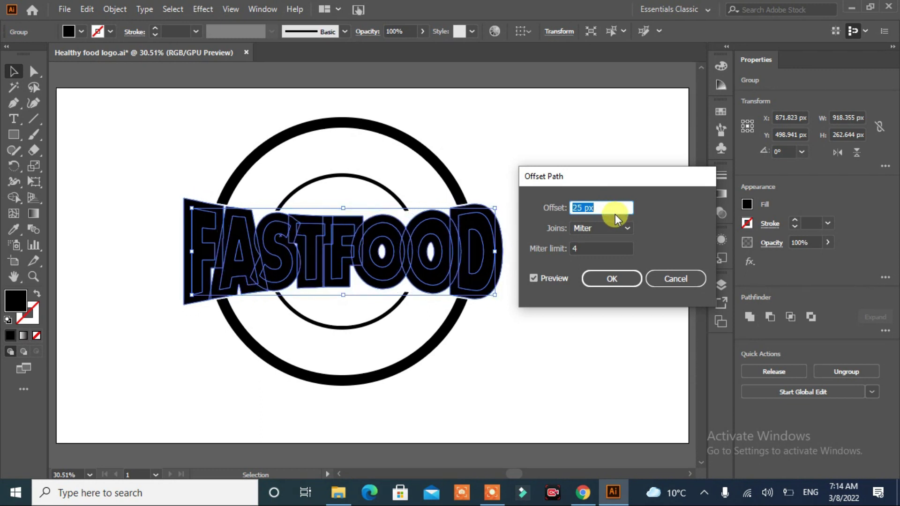
{"action": "scroll", "coordinate": [615, 215], "scroll_direction": "down", "scroll_amount": 1}
{"action": "scroll", "coordinate": [615, 214], "scroll_direction": "down", "scroll_amount": 1}
{"action": "scroll", "coordinate": [614, 215], "scroll_direction": "down", "scroll_amount": 1}
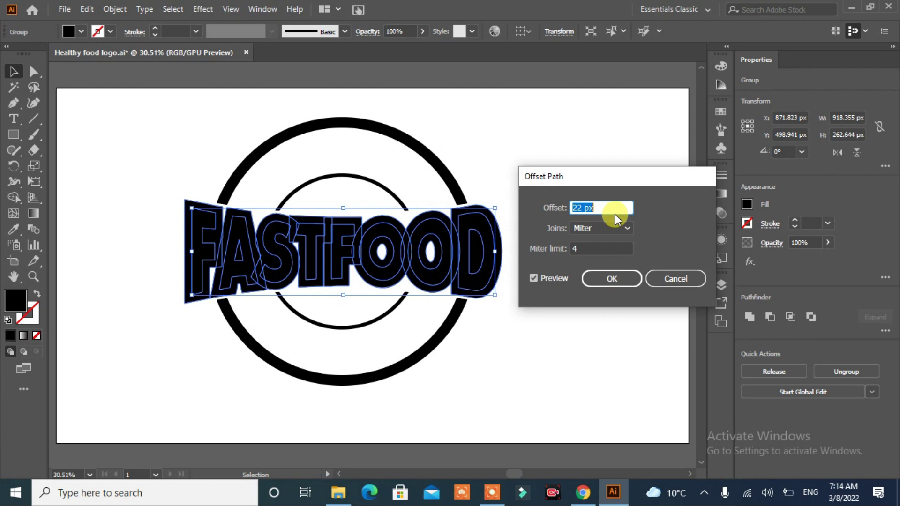
{"action": "left_click", "coordinate": [611, 276]}
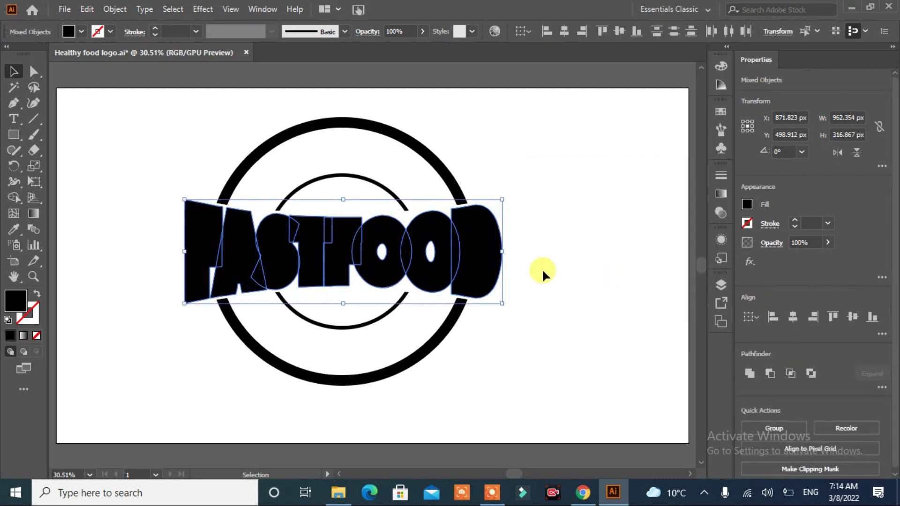
Step: Unite the offset shapes and fill the result yellow
{"action": "left_click", "coordinate": [749, 374]}
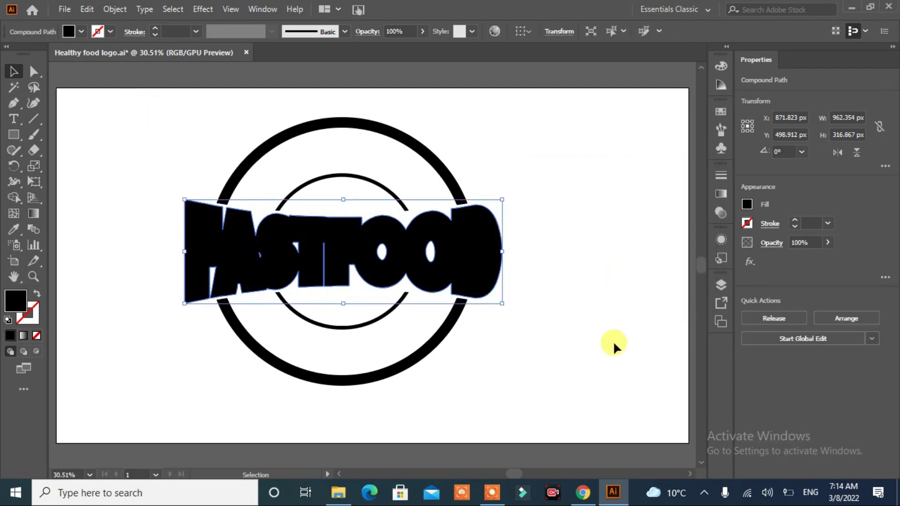
{"action": "left_click", "coordinate": [80, 31]}
{"action": "left_click", "coordinate": [55, 55]}
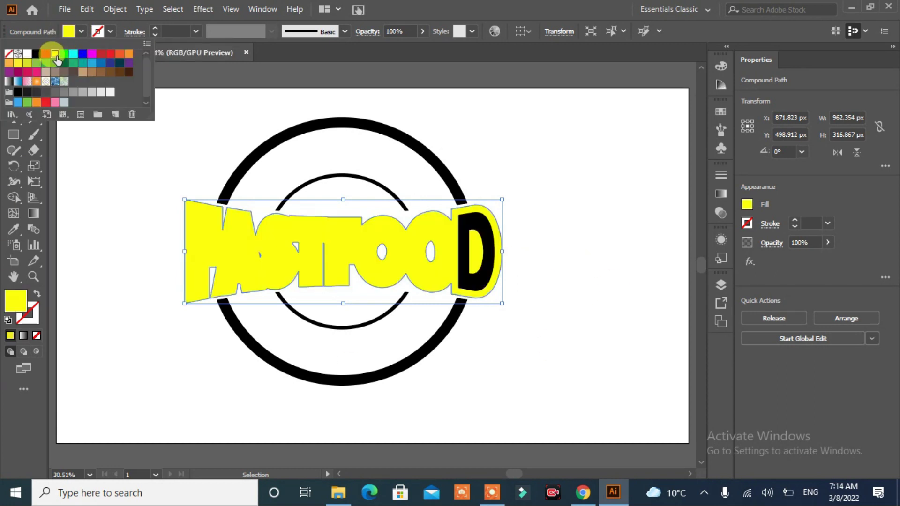
{"action": "left_click", "coordinate": [132, 242]}
Step: Send the yellow outline behind the letters and clear the selection
{"action": "right_click", "coordinate": [188, 227]}
{"action": "mouse_move", "coordinate": [225, 375]}
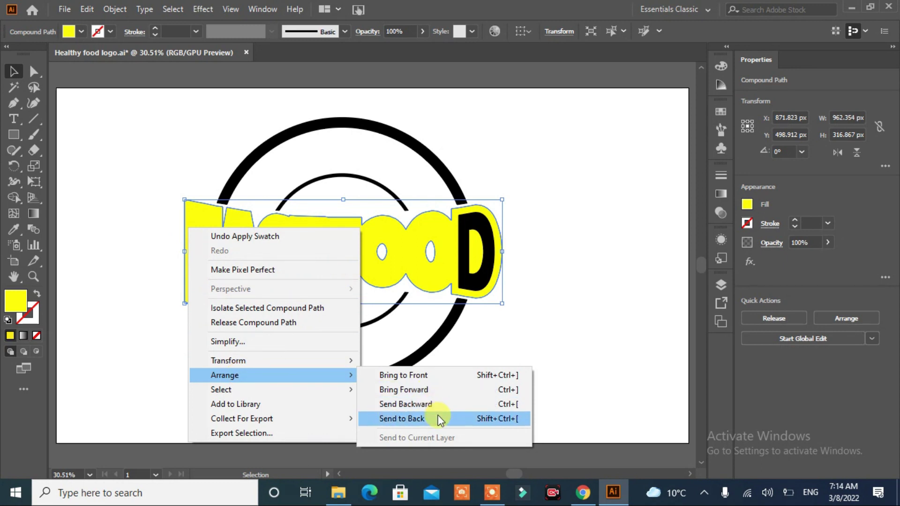
{"action": "left_click", "coordinate": [438, 418]}
{"action": "left_click", "coordinate": [579, 371]}
{"action": "left_click", "coordinate": [491, 287]}
{"action": "left_click", "coordinate": [541, 325]}
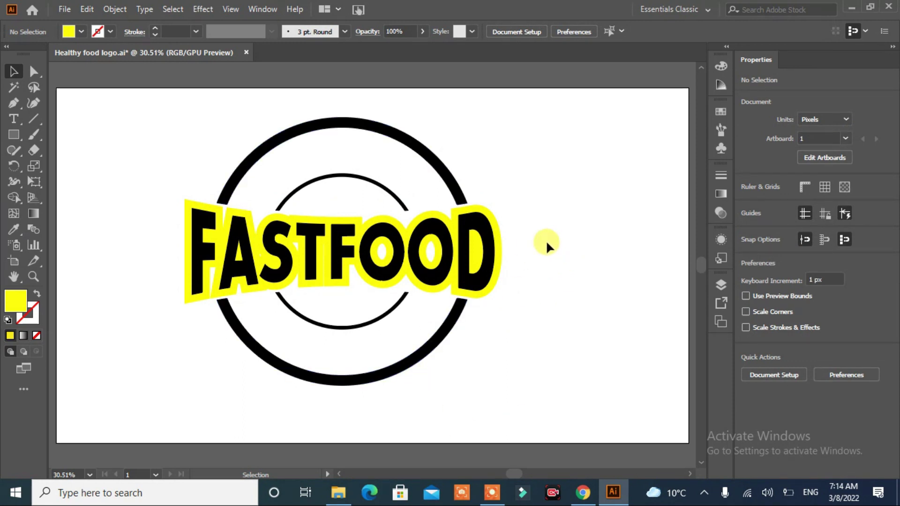
Step: Draw a yellow ellipse and pull its top anchor into a teardrop point
{"action": "left_click_drag", "start_coordinate": [14, 134], "coordinate": [70, 166]}
{"action": "left_click_drag", "start_coordinate": [573, 165], "coordinate": [618, 290]}
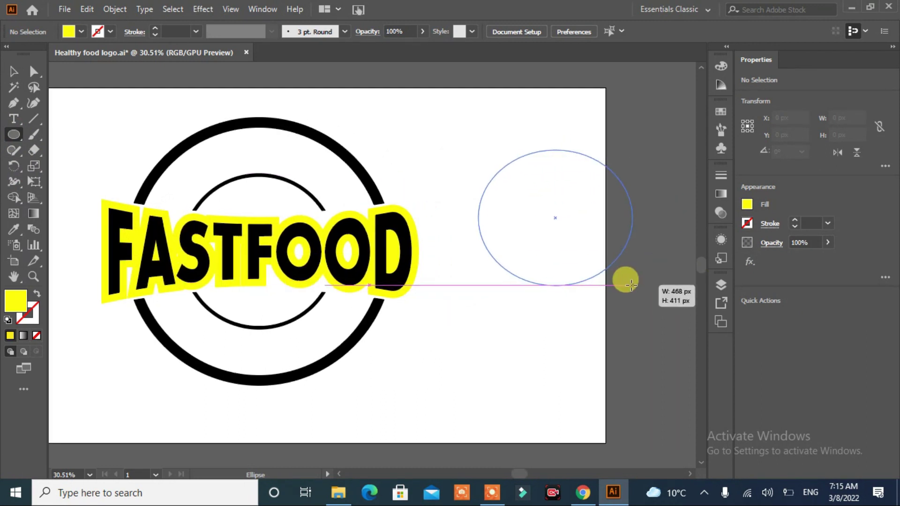
{"action": "left_click_drag", "start_coordinate": [548, 220], "coordinate": [509, 216]}
{"action": "left_click", "coordinate": [33, 72]}
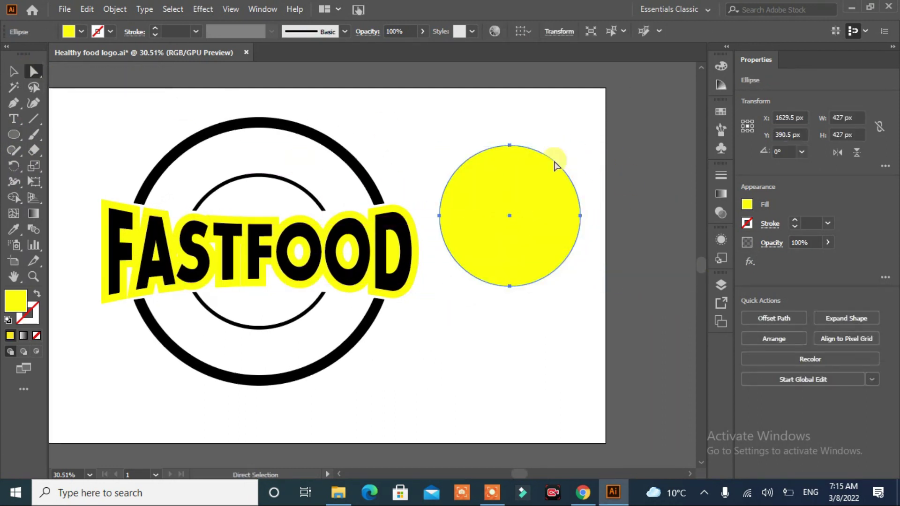
{"action": "left_click", "coordinate": [510, 145]}
{"action": "key", "text": "shift+c"}
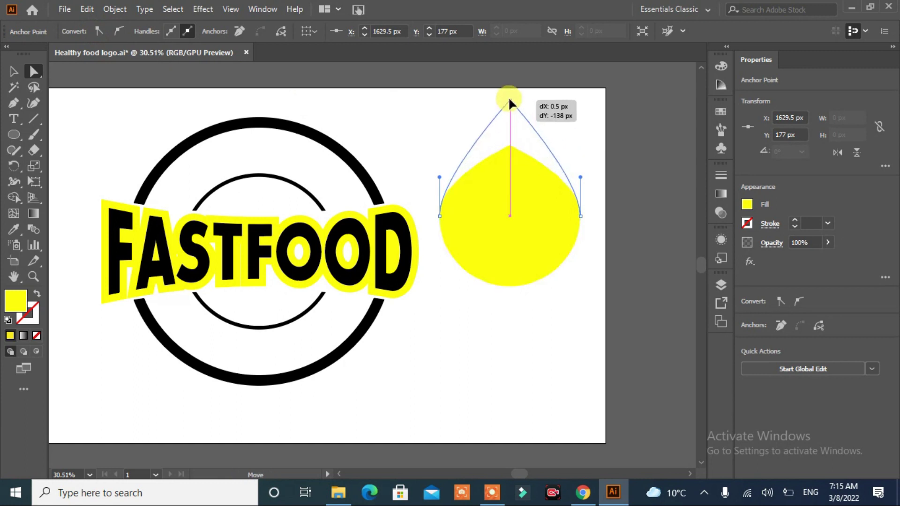
{"action": "left_click_drag", "start_coordinate": [509, 145], "coordinate": [510, 84]}
Step: Draw two curved flame swooshes inside the teardrop with the Pen tool
{"action": "key", "text": "p"}
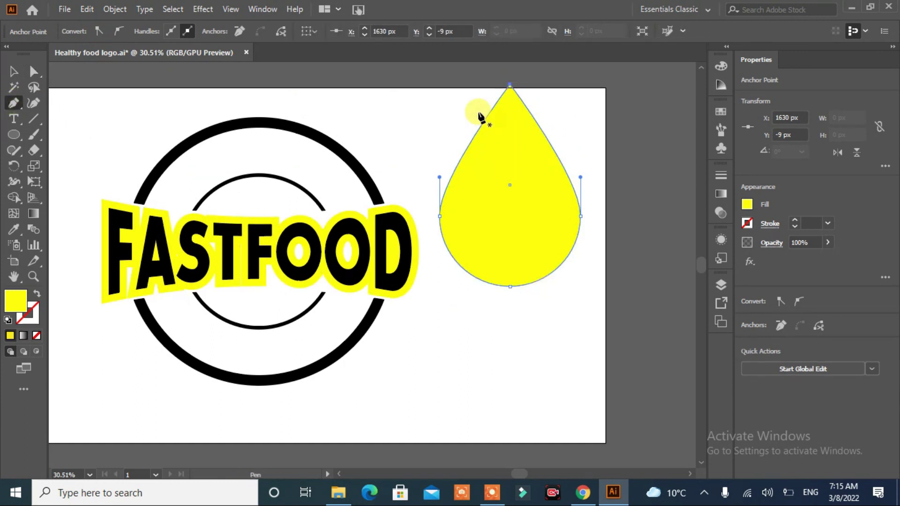
{"action": "left_click", "coordinate": [487, 101]}
{"action": "left_click", "coordinate": [513, 192]}
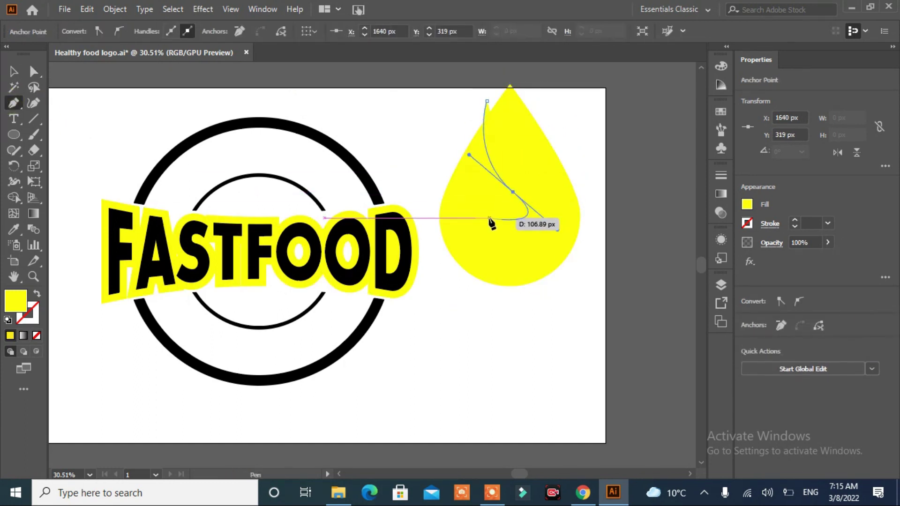
{"action": "left_click_drag", "start_coordinate": [498, 216], "coordinate": [473, 215]}
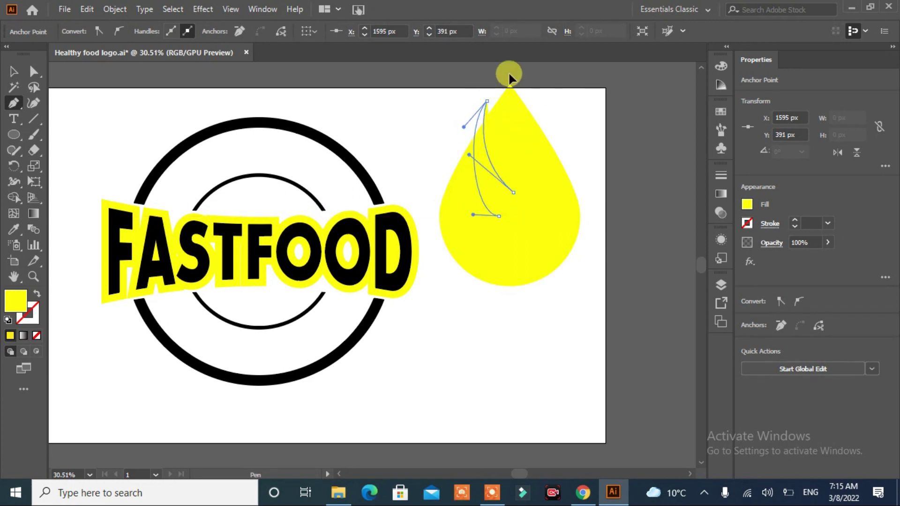
{"action": "scroll", "coordinate": [508, 71], "scroll_direction": "up", "scroll_amount": 3}
{"action": "left_click_drag", "start_coordinate": [515, 140], "coordinate": [516, 219]}
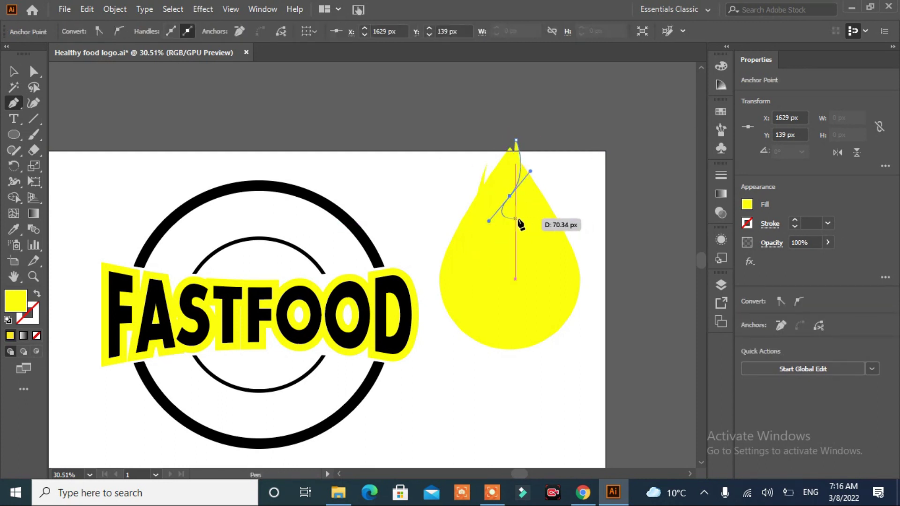
{"action": "left_click", "coordinate": [516, 139]}
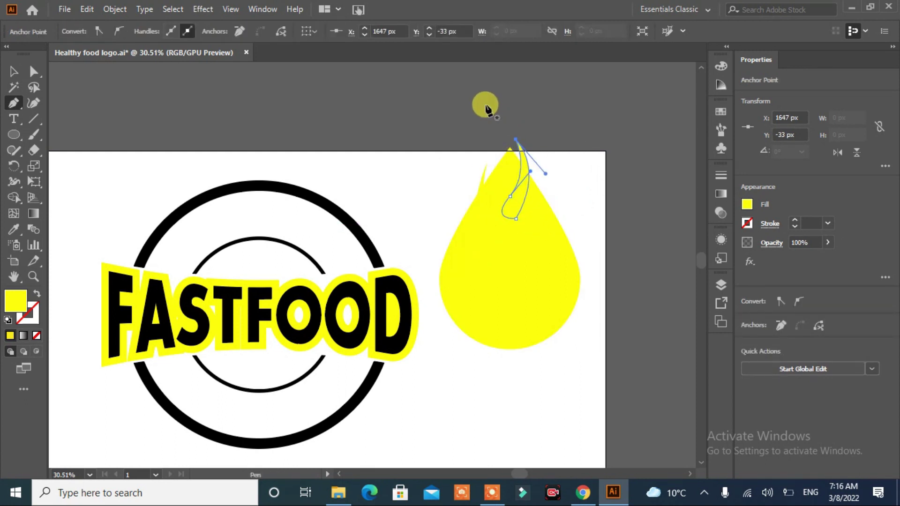
{"action": "left_click", "coordinate": [33, 72]}
{"action": "left_click_drag", "start_coordinate": [514, 208], "coordinate": [494, 181]}
{"action": "left_click", "coordinate": [481, 367]}
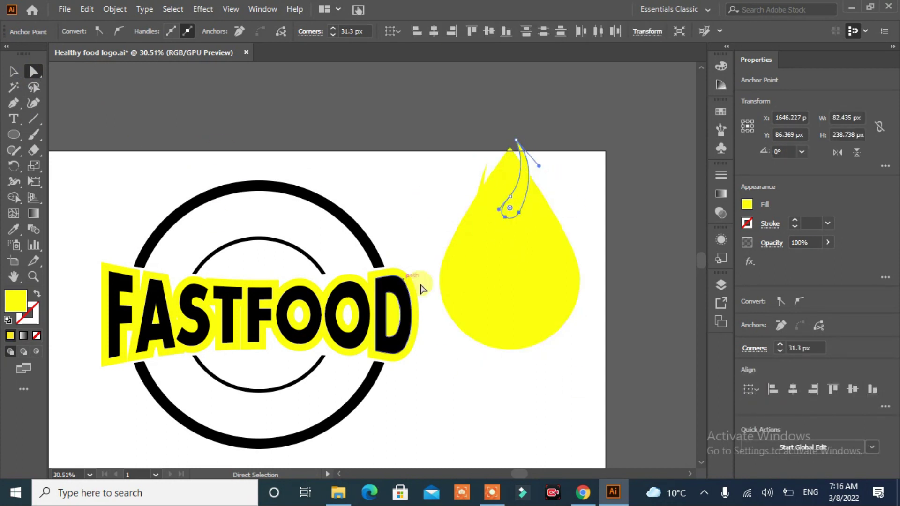
Step: Fill both swooshes red and reshape the red tongue's curve down and right
{"action": "left_click", "coordinate": [512, 210]}
{"action": "left_click", "coordinate": [81, 31]}
{"action": "left_click", "coordinate": [37, 41]}
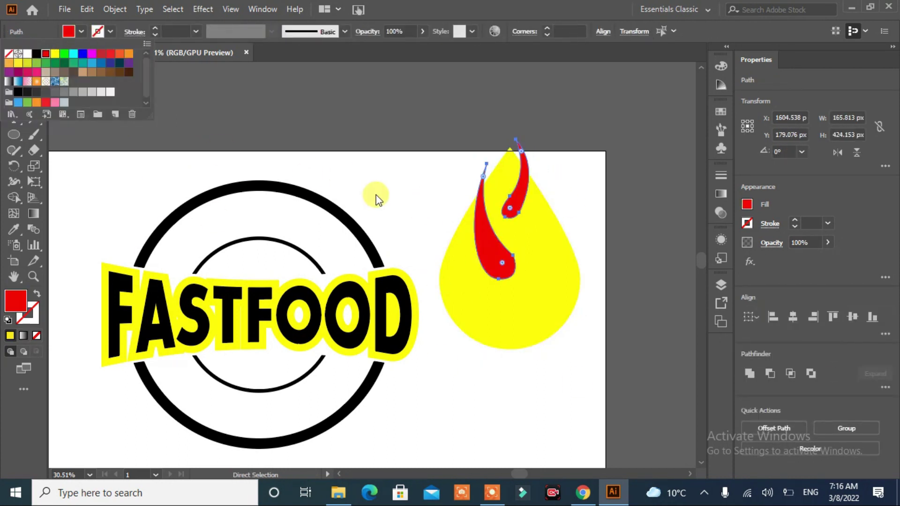
{"action": "left_click", "coordinate": [374, 196]}
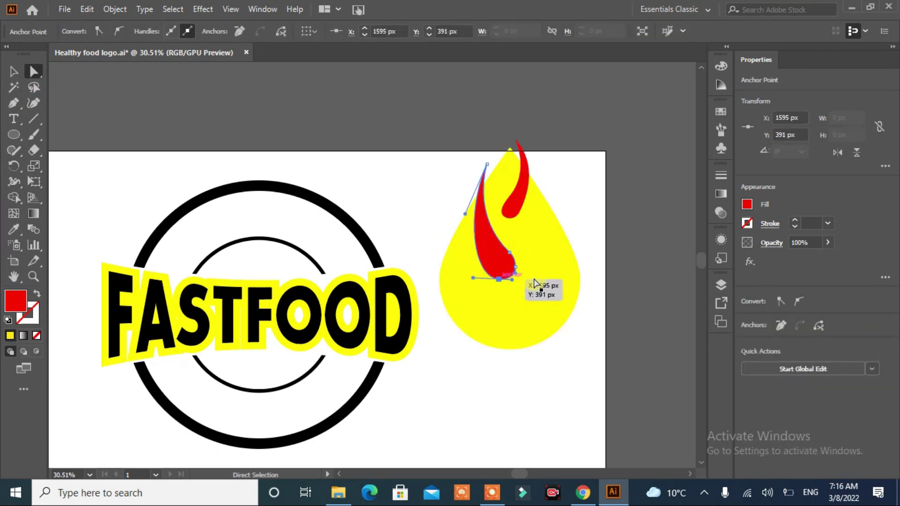
{"action": "left_click", "coordinate": [528, 197]}
{"action": "left_click_drag", "start_coordinate": [528, 199], "coordinate": [549, 281]}
{"action": "mouse_move", "coordinate": [595, 398]}
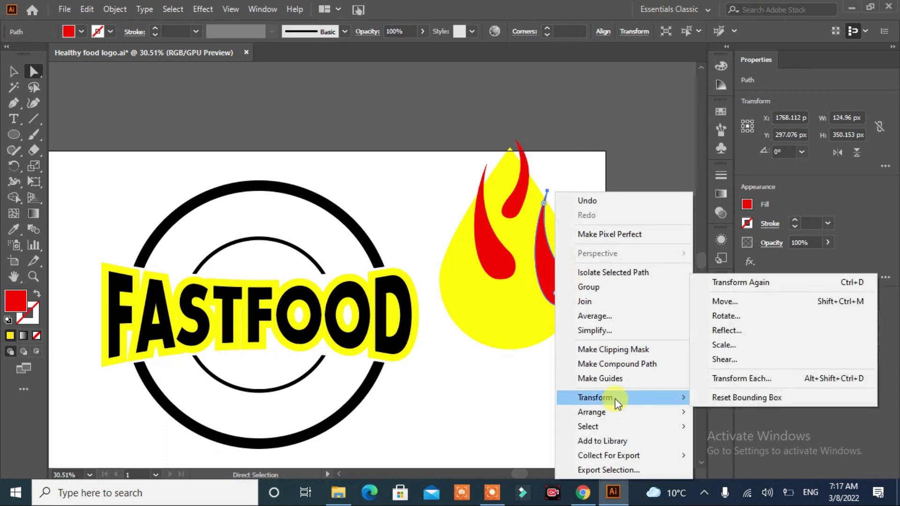
Step: Reflect a vertical copy of the red flame tongue and position it on the drop's opposite side
{"action": "left_click", "coordinate": [727, 281]}
{"action": "left_click", "coordinate": [665, 289]}
{"action": "mouse_move", "coordinate": [541, 286]}
{"action": "left_mouse_down"}
{"action": "mouse_move", "coordinate": [554, 288]}
{"action": "mouse_move", "coordinate": [556, 268]}
{"action": "left_mouse_up"}
{"action": "mouse_move", "coordinate": [532, 202]}
{"action": "left_mouse_down"}
{"action": "mouse_move", "coordinate": [539, 213]}
{"action": "mouse_move", "coordinate": [459, 265]}
{"action": "mouse_move", "coordinate": [403, 255]}
{"action": "mouse_move", "coordinate": [451, 269]}
{"action": "left_mouse_up"}
{"action": "left_click", "coordinate": [14, 71]}
Step: Nudge the top tongue into place, select all flame pieces and split overlaps with Shape Builder
{"action": "left_click", "coordinate": [575, 186]}
{"action": "left_click_drag", "start_coordinate": [517, 188], "coordinate": [524, 216]}
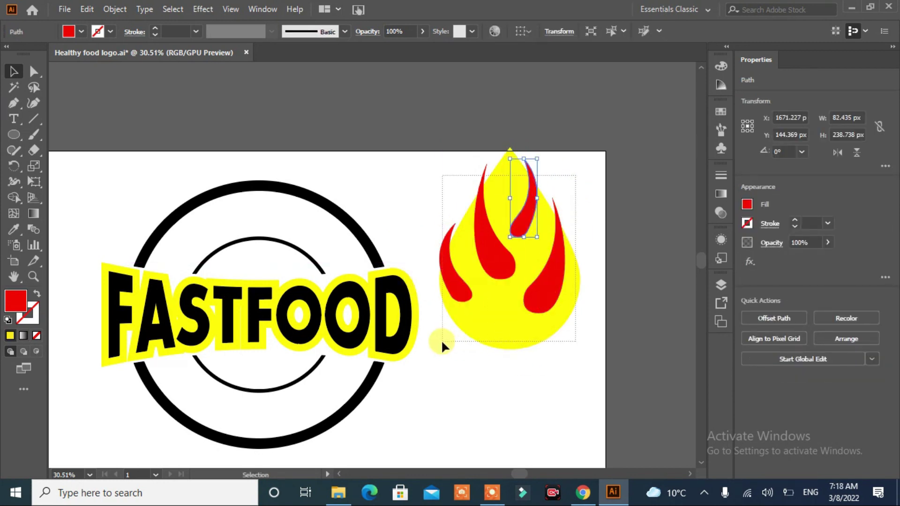
{"action": "left_click_drag", "start_coordinate": [441, 340], "coordinate": [438, 338]}
{"action": "left_click", "coordinate": [14, 197]}
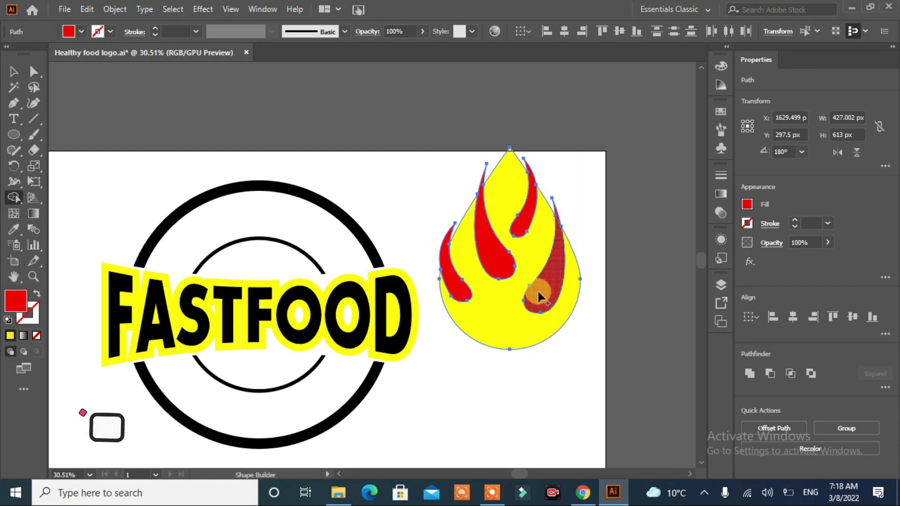
{"action": "left_click", "coordinate": [560, 239]}
Step: Pull the four red tongues above the flame and move the yellow cut-out flame down
{"action": "key", "text": "v"}
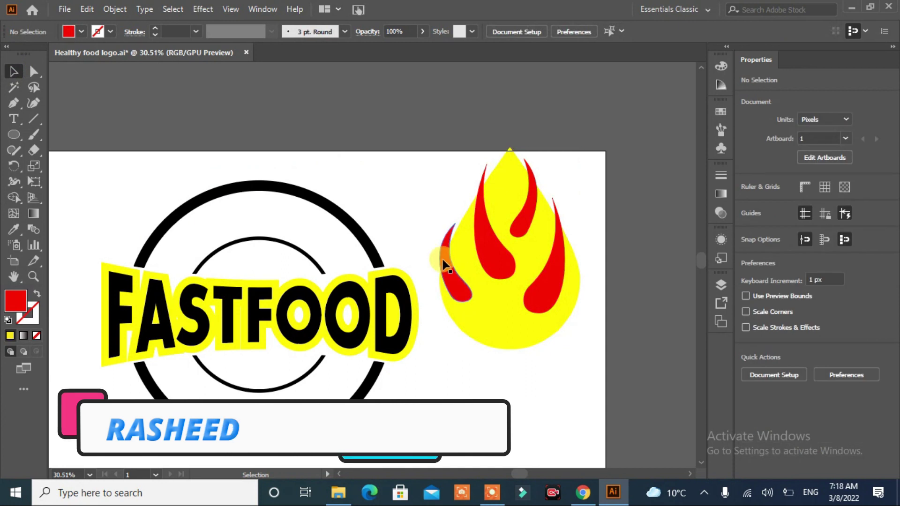
{"action": "left_click_drag", "start_coordinate": [459, 199], "coordinate": [447, 189]}
{"action": "left_click_drag", "start_coordinate": [530, 197], "coordinate": [464, 128]}
{"action": "left_click_drag", "start_coordinate": [487, 216], "coordinate": [438, 157]}
{"action": "left_click_drag", "start_coordinate": [555, 284], "coordinate": [495, 150]}
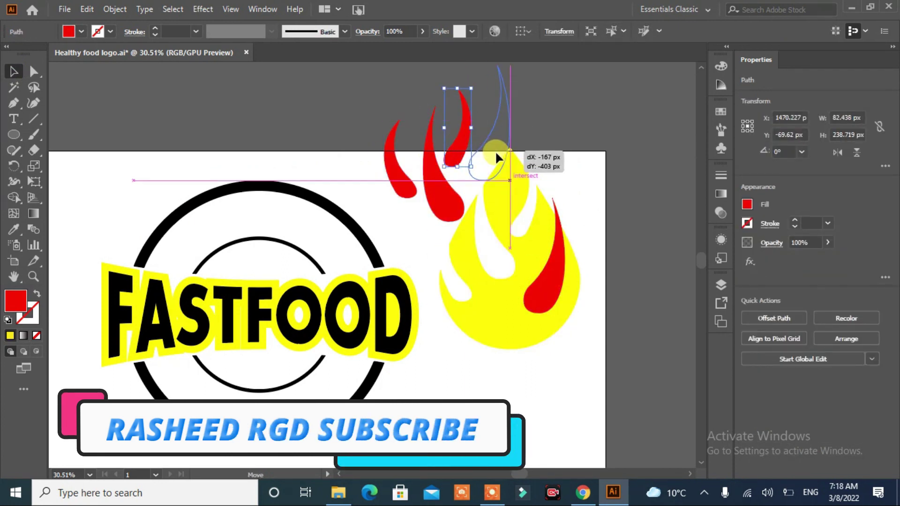
{"action": "left_click_drag", "start_coordinate": [505, 316], "coordinate": [509, 374]}
Step: Remove the rounding from a corner anchor near the yellow flame's top
{"action": "key", "text": "a"}
{"action": "left_click", "coordinate": [531, 233]}
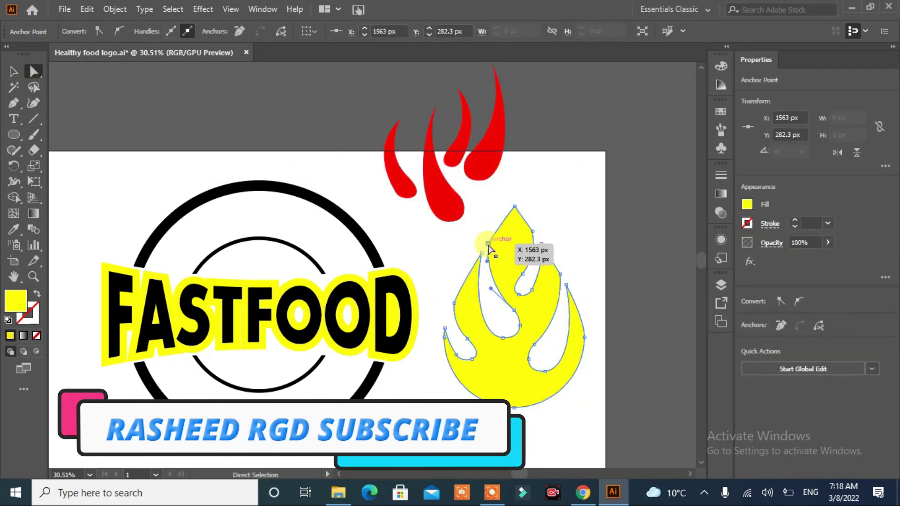
{"action": "left_click_drag", "start_coordinate": [533, 237], "coordinate": [539, 241]}
{"action": "left_click", "coordinate": [13, 71]}
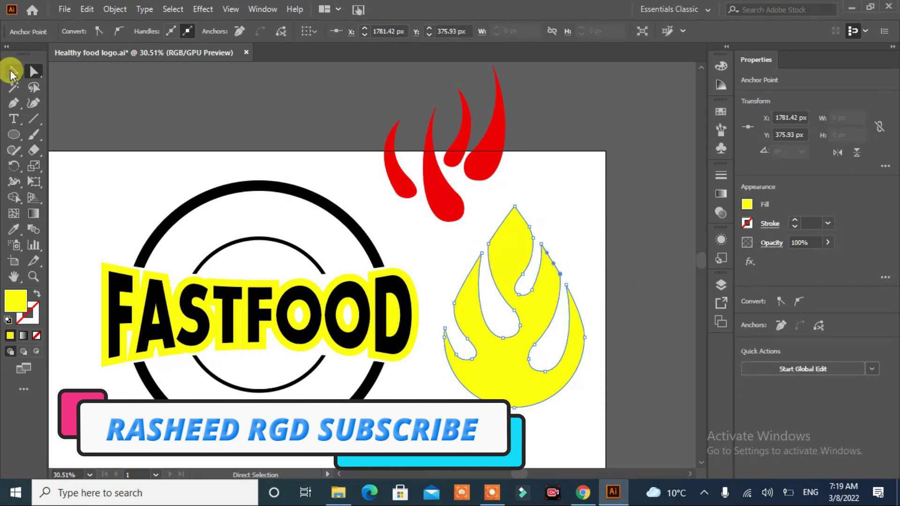
{"action": "left_click", "coordinate": [543, 220]}
Step: Select the yellow flame path's anchors and prepare it for smoothing with the Smooth tool
{"action": "left_click", "coordinate": [507, 247]}
{"action": "left_click", "coordinate": [33, 71]}
{"action": "left_click", "coordinate": [488, 244]}
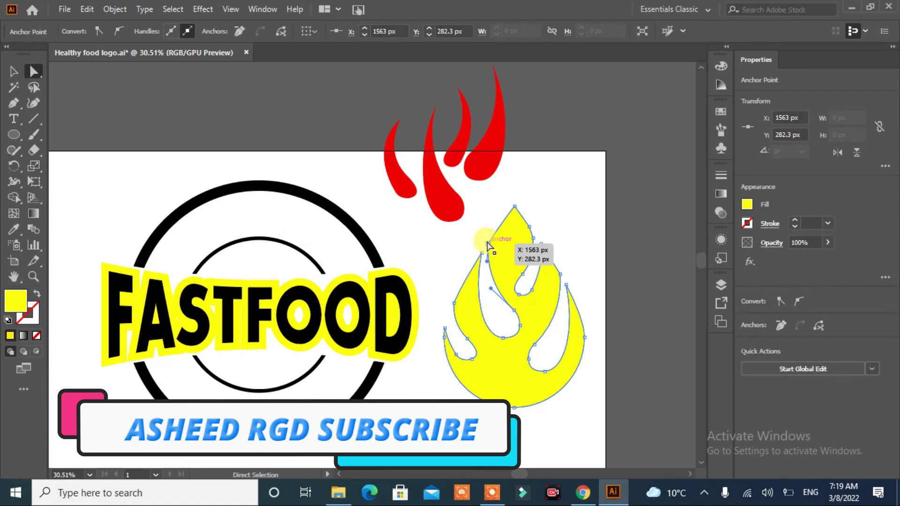
{"action": "left_click", "coordinate": [473, 318]}
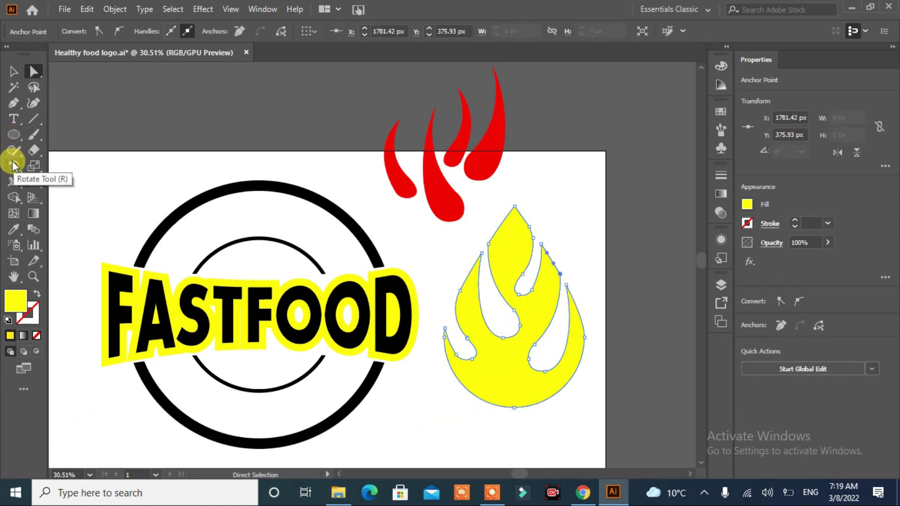
{"action": "left_click_drag", "start_coordinate": [13, 151], "coordinate": [48, 187]}
{"action": "left_click", "coordinate": [526, 281], "text": "ctrl"}
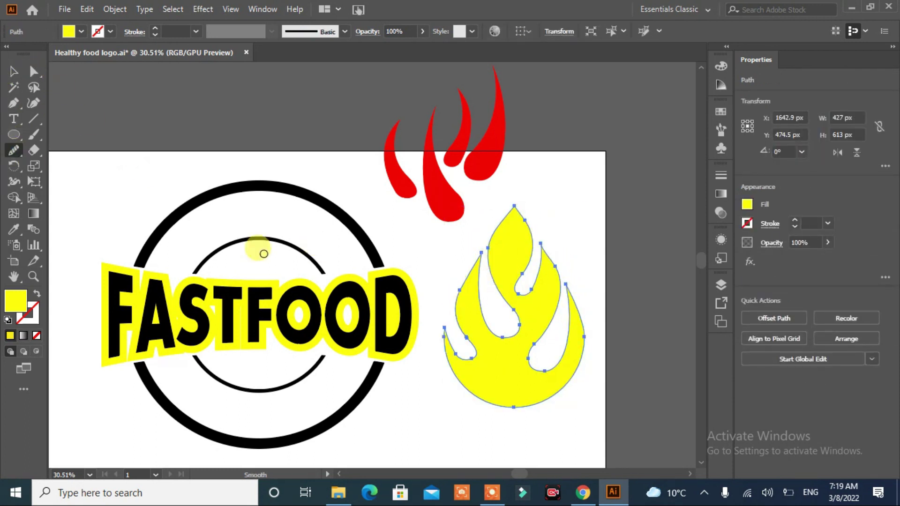
Step: Fill the flame red, scale it to 234×336 px and place it on the ring
{"action": "key", "text": "v"}
{"action": "left_click", "coordinate": [533, 317]}
{"action": "left_click", "coordinate": [81, 32]}
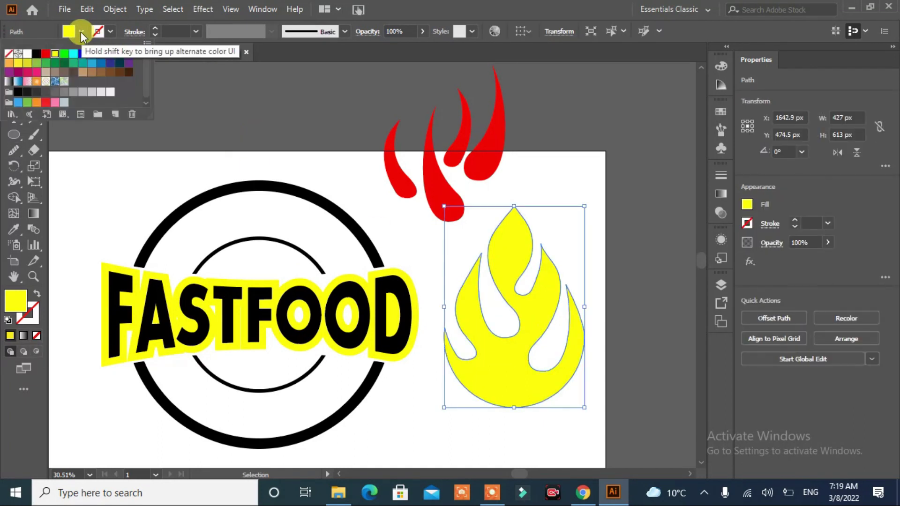
{"action": "left_click", "coordinate": [46, 54]}
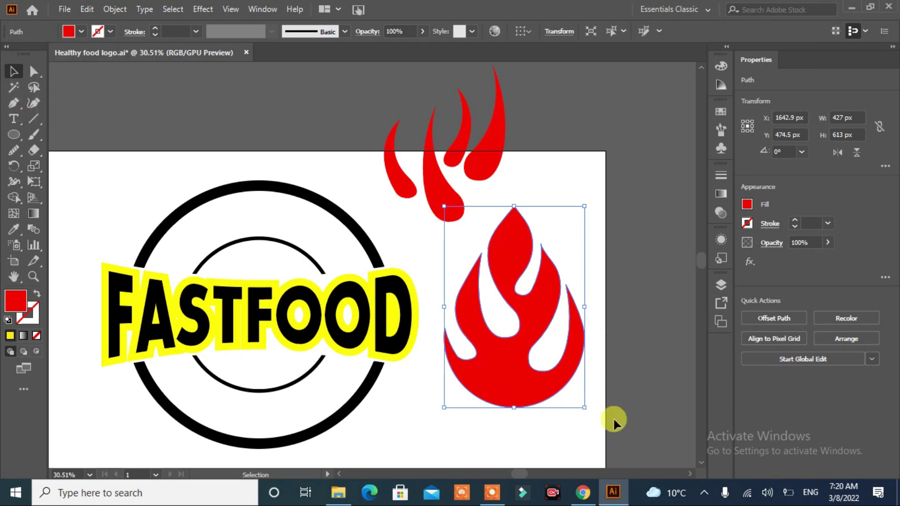
{"action": "left_click_drag", "start_coordinate": [584, 408], "coordinate": [521, 317]}
{"action": "mouse_move", "coordinate": [462, 298]}
{"action": "left_mouse_down"}
{"action": "mouse_move", "coordinate": [348, 259]}
{"action": "mouse_move", "coordinate": [252, 254]}
{"action": "left_mouse_up"}
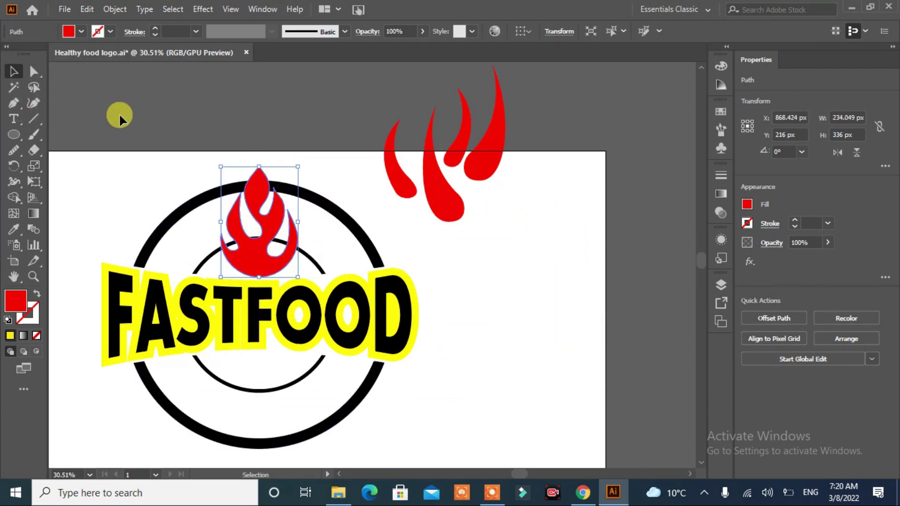
{"action": "left_click", "coordinate": [115, 9]}
{"action": "mouse_move", "coordinate": [165, 333]}
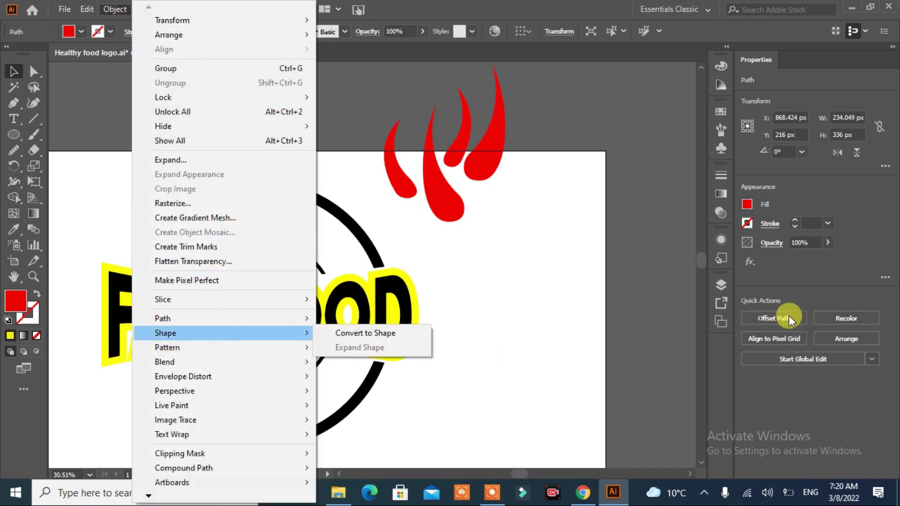
Step: Create a 22 px offset path around the flame
{"action": "left_click", "coordinate": [787, 317]}
{"action": "left_click", "coordinate": [538, 276]}
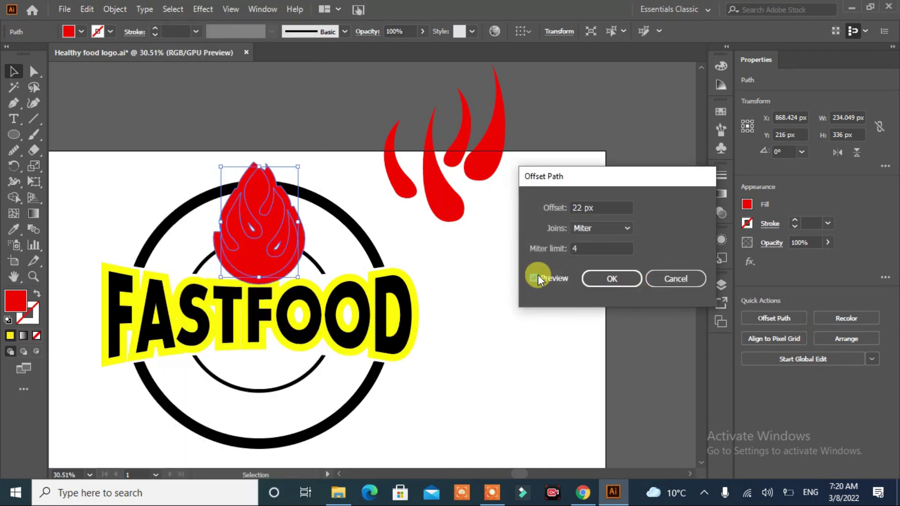
{"action": "left_click", "coordinate": [604, 280]}
Step: Split the outer and inner ring circles along the offset outline with Shape Builder
{"action": "left_click", "coordinate": [353, 224], "text": "shift"}
{"action": "left_click", "coordinate": [316, 261], "text": "shift"}
{"action": "left_click", "coordinate": [14, 198]}
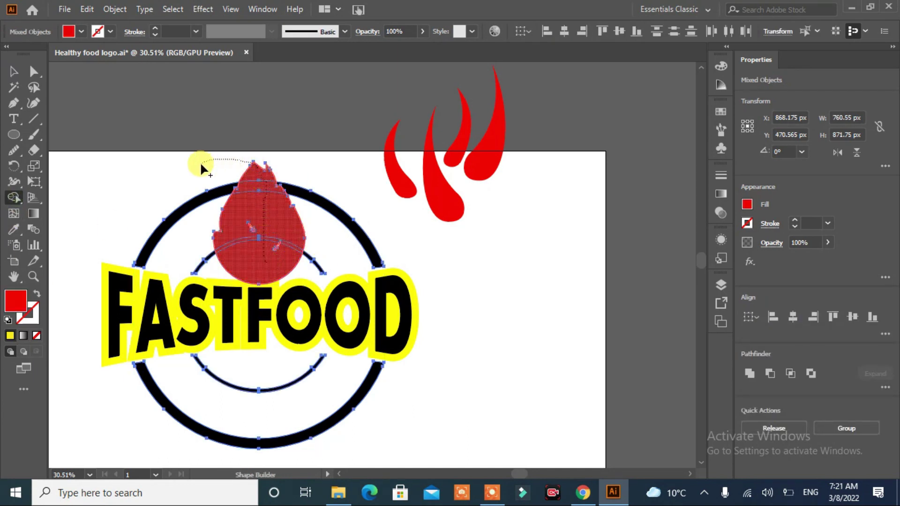
{"action": "left_click_drag", "start_coordinate": [206, 159], "coordinate": [200, 162]}
Step: Delete the leftover red tongues and offset pieces
{"action": "left_click", "coordinate": [14, 71]}
{"action": "left_click", "coordinate": [101, 184]}
{"action": "left_click_drag", "start_coordinate": [558, 104], "coordinate": [344, 184]}
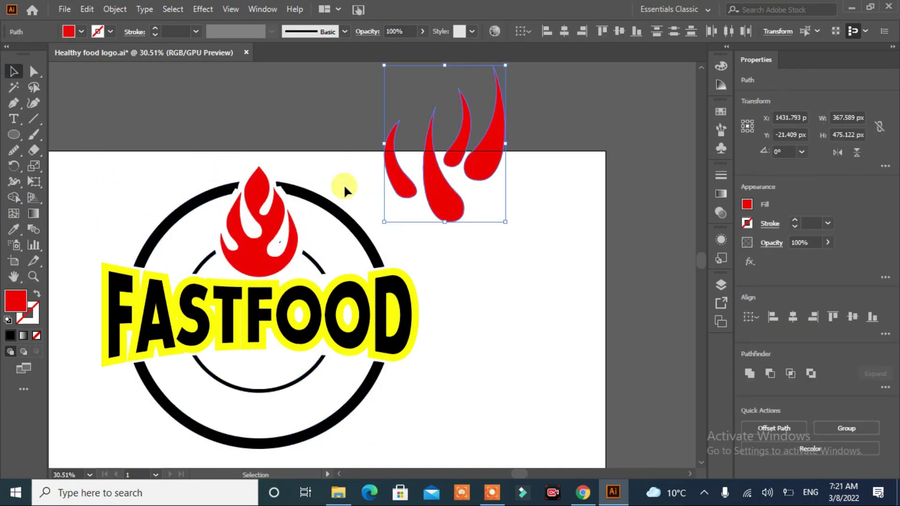
{"action": "key", "text": "Delete"}
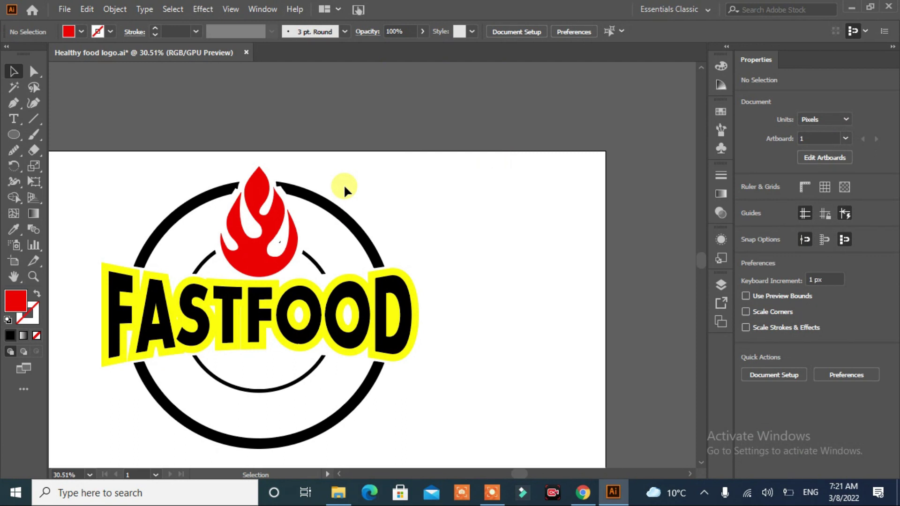
Step: Draw a 638 px unfilled circle with a 1 pt red stroke centred inside the rings
{"action": "left_click", "coordinate": [14, 134]}
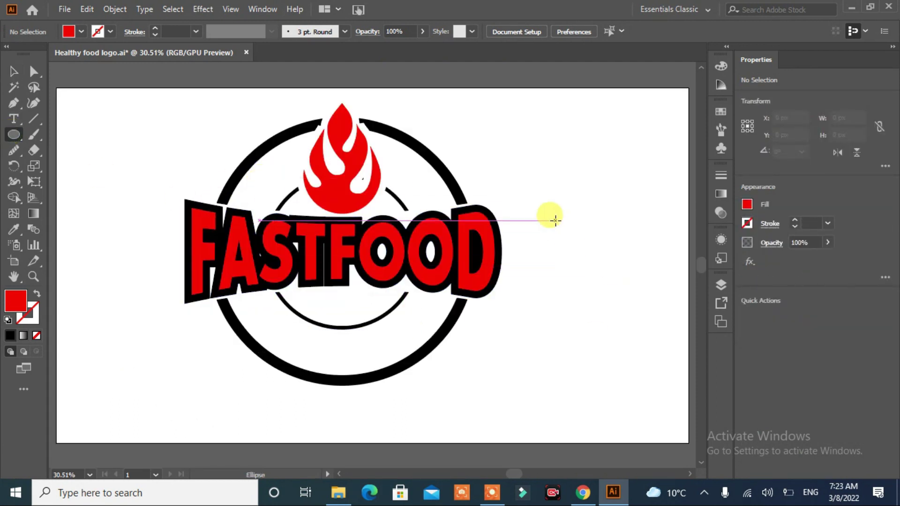
{"action": "mouse_move", "coordinate": [555, 221]}
{"action": "left_mouse_down"}
{"action": "mouse_move", "coordinate": [660, 341]}
{"action": "mouse_move", "coordinate": [609, 338]}
{"action": "left_mouse_up"}
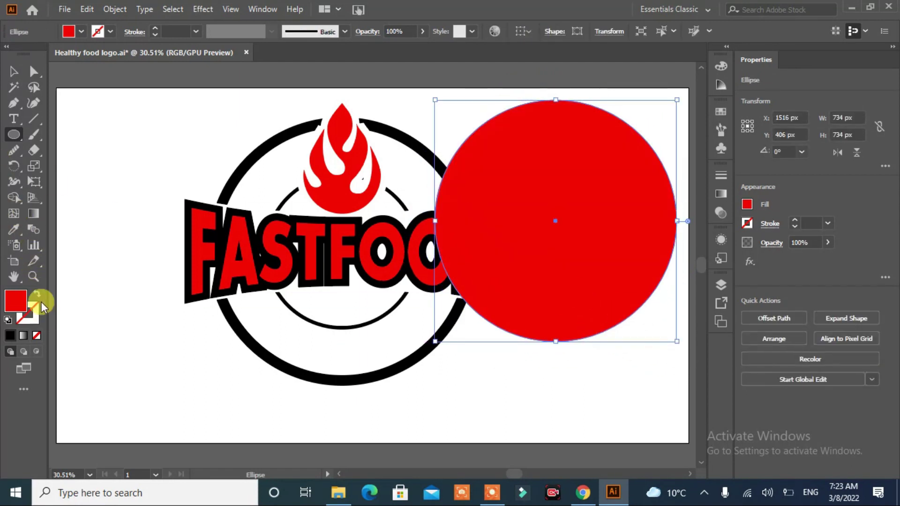
{"action": "left_click", "coordinate": [37, 294]}
{"action": "left_click_drag", "start_coordinate": [555, 221], "coordinate": [341, 252]}
{"action": "left_click_drag", "start_coordinate": [463, 373], "coordinate": [447, 356]}
{"action": "left_click", "coordinate": [13, 72]}
{"action": "left_click", "coordinate": [96, 171]}
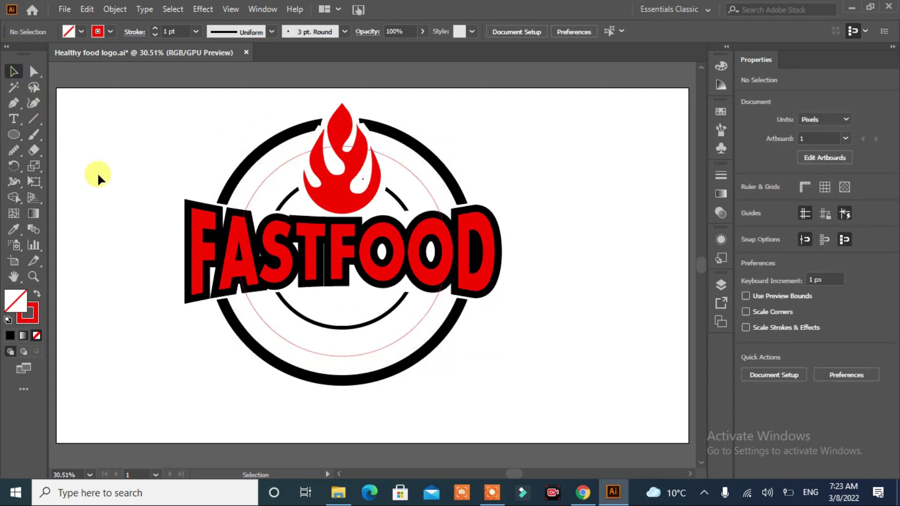
Step: Type the heading FAST FOOD SERVICE as standalone text
{"action": "key", "text": "t"}
{"action": "left_click", "coordinate": [107, 162]}
{"action": "type", "text": "Fast F"}
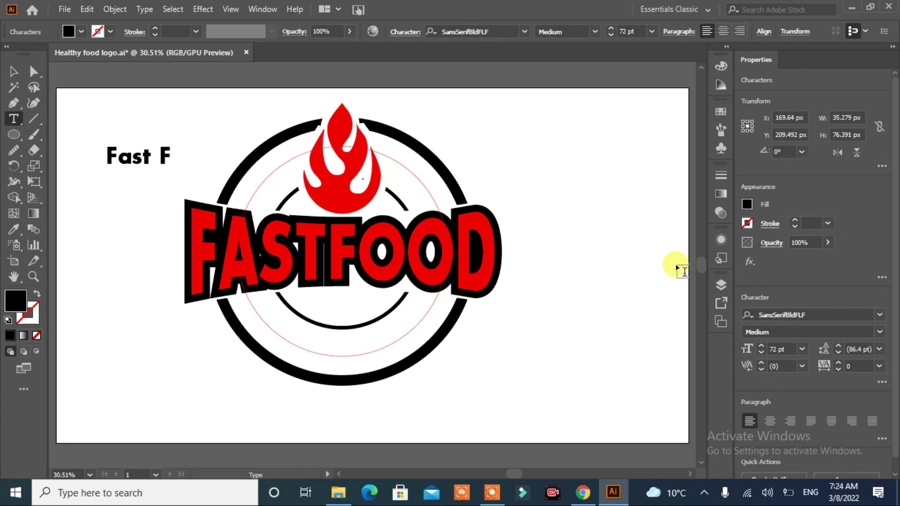
Step: Paste FAST FOOD SERVICE as 72 pt path type along the inner circle's upper arc
{"action": "left_click", "coordinate": [14, 118]}
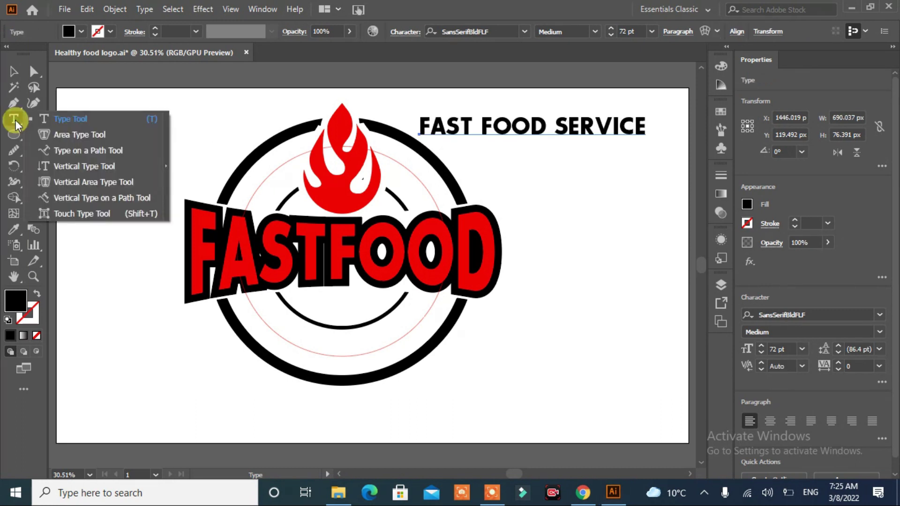
{"action": "left_click", "coordinate": [71, 167]}
{"action": "left_click", "coordinate": [253, 193]}
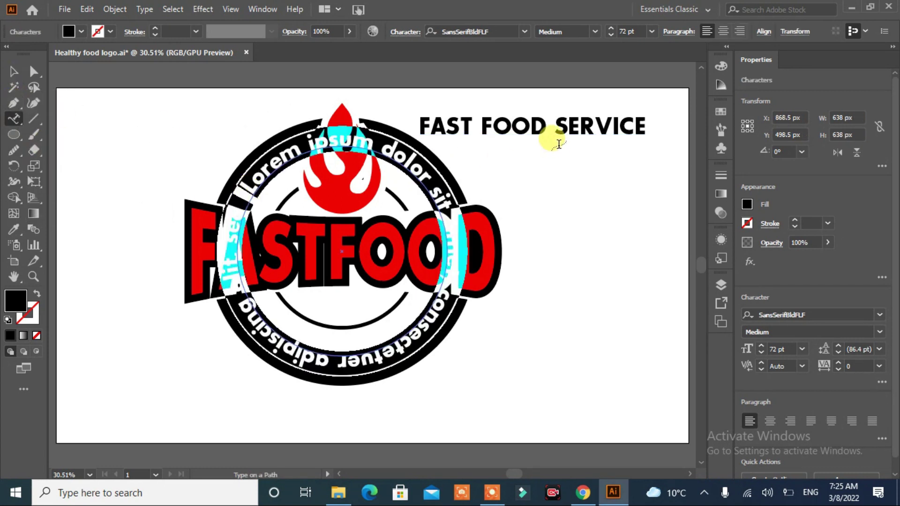
{"action": "mouse_move", "coordinate": [421, 124]}
{"action": "left_mouse_down"}
{"action": "mouse_move", "coordinate": [609, 125]}
{"action": "mouse_move", "coordinate": [666, 145]}
{"action": "left_mouse_up"}
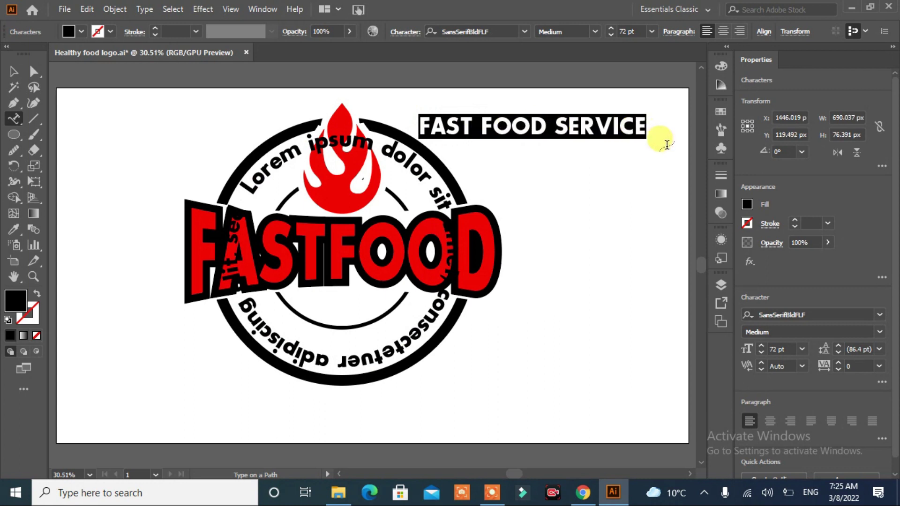
{"action": "key", "text": "ctrl+c"}
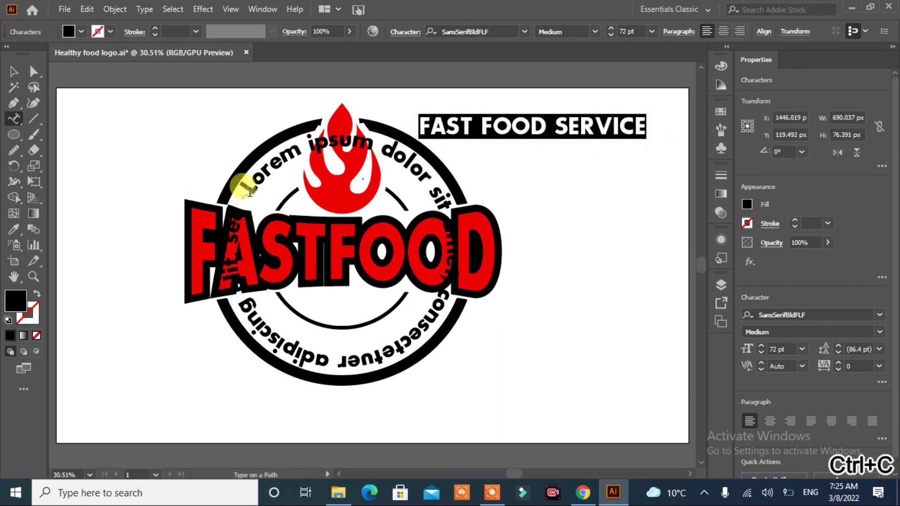
{"action": "mouse_move", "coordinate": [250, 190]}
{"action": "left_mouse_down"}
{"action": "mouse_move", "coordinate": [274, 404]}
{"action": "mouse_move", "coordinate": [179, 316]}
{"action": "mouse_move", "coordinate": [189, 178]}
{"action": "mouse_move", "coordinate": [229, 124]}
{"action": "mouse_move", "coordinate": [188, 156]}
{"action": "left_mouse_up"}
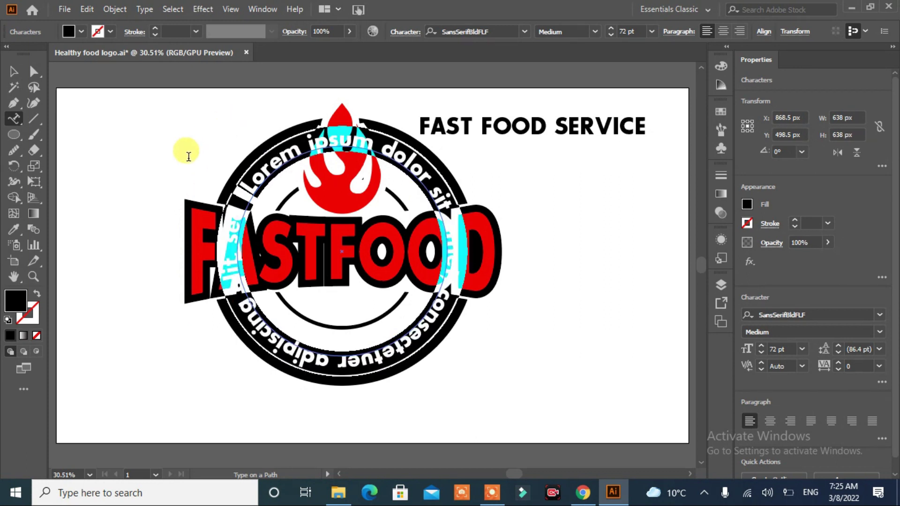
{"action": "key", "text": "ctrl+v"}
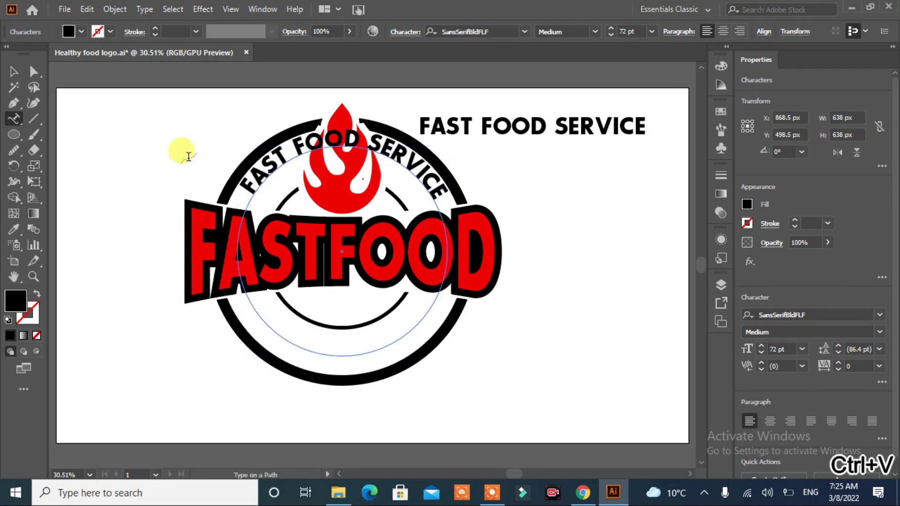
{"action": "left_click", "coordinate": [14, 72]}
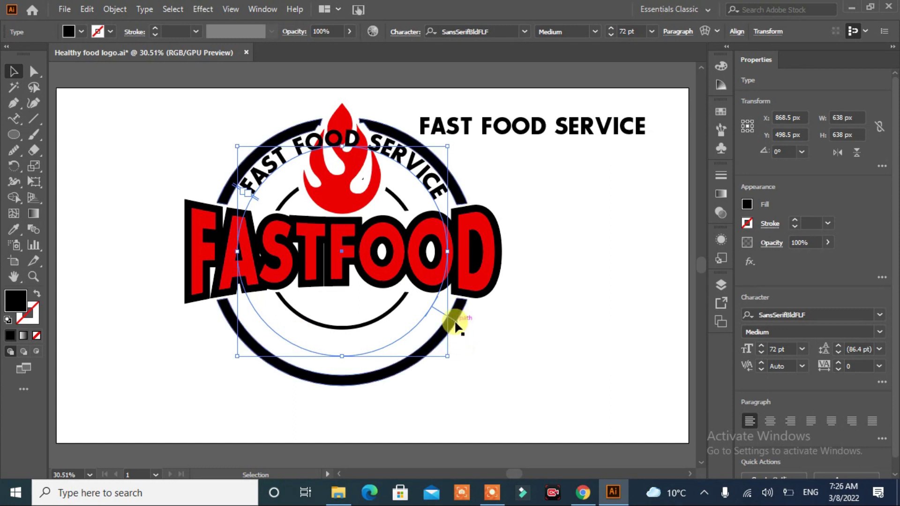
Step: Set the curved text to 64 pt and rotate its 673 px circle 13.11° to centre it
{"action": "mouse_move", "coordinate": [456, 323]}
{"action": "left_mouse_down"}
{"action": "mouse_move", "coordinate": [404, 248]}
{"action": "mouse_move", "coordinate": [401, 227]}
{"action": "left_mouse_up"}
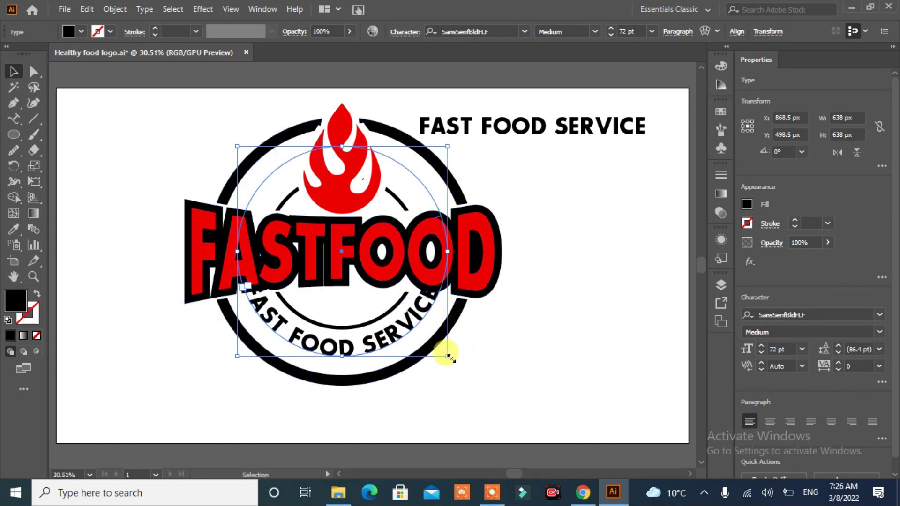
{"action": "mouse_move", "coordinate": [447, 357]}
{"action": "left_mouse_down"}
{"action": "mouse_move", "coordinate": [474, 372]}
{"action": "mouse_move", "coordinate": [453, 363]}
{"action": "left_mouse_up"}
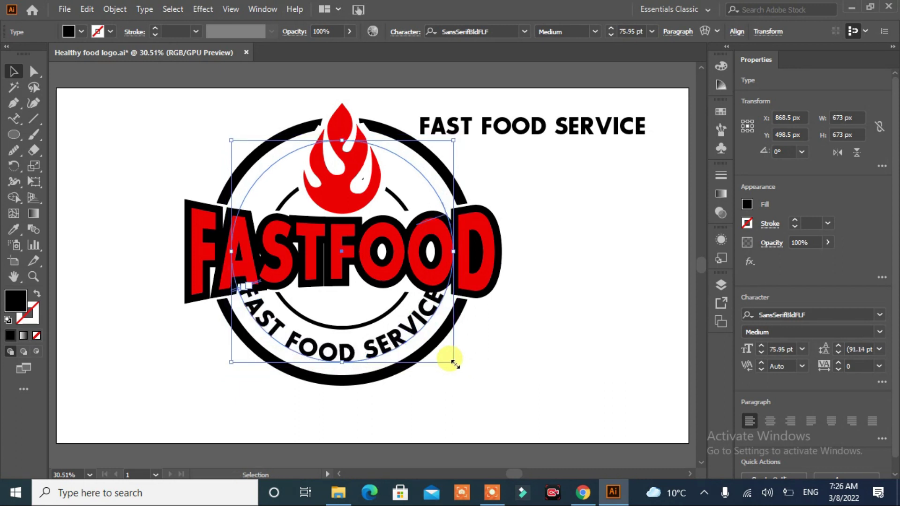
{"action": "left_click", "coordinate": [759, 349]}
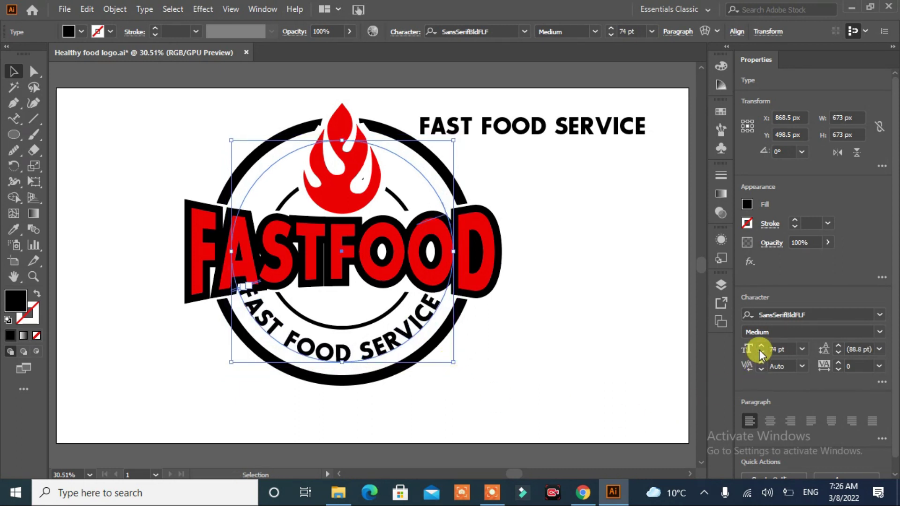
{"action": "left_click", "coordinate": [760, 352]}
{"action": "left_click", "coordinate": [760, 352]}
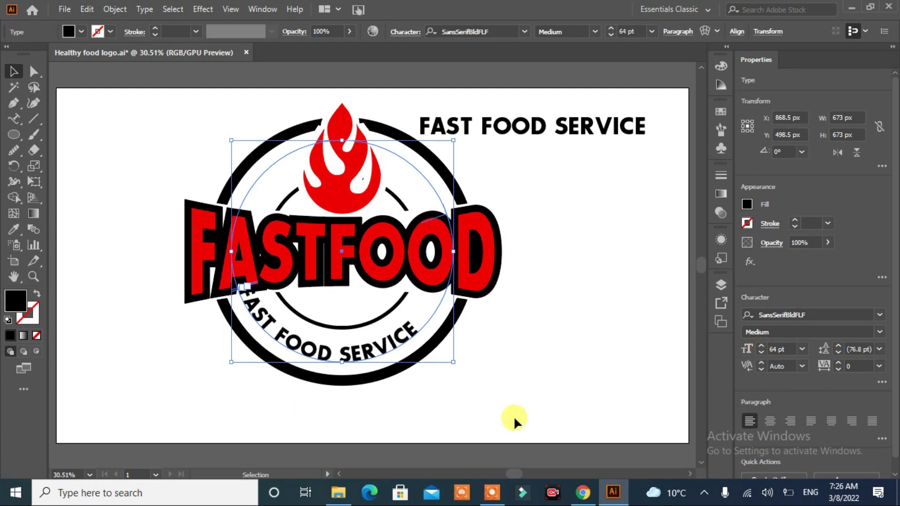
{"action": "left_click_drag", "start_coordinate": [455, 367], "coordinate": [483, 339]}
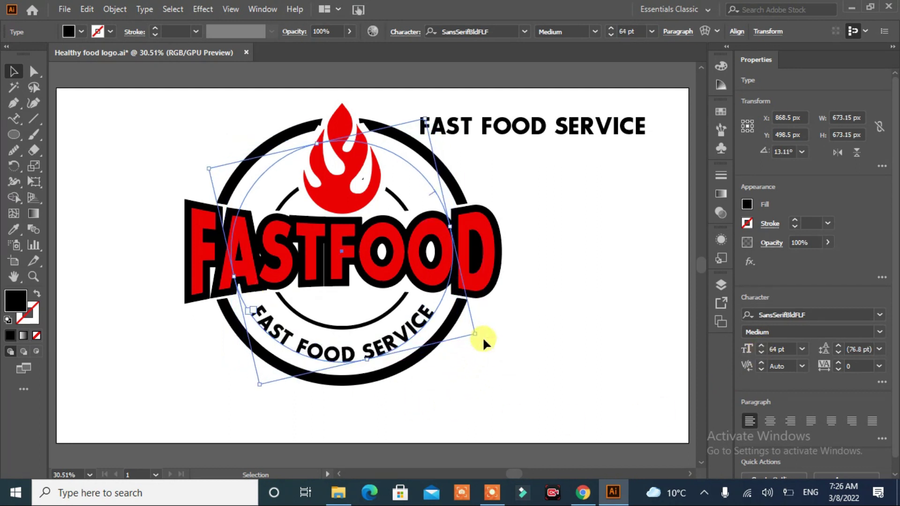
{"action": "left_click", "coordinate": [495, 370]}
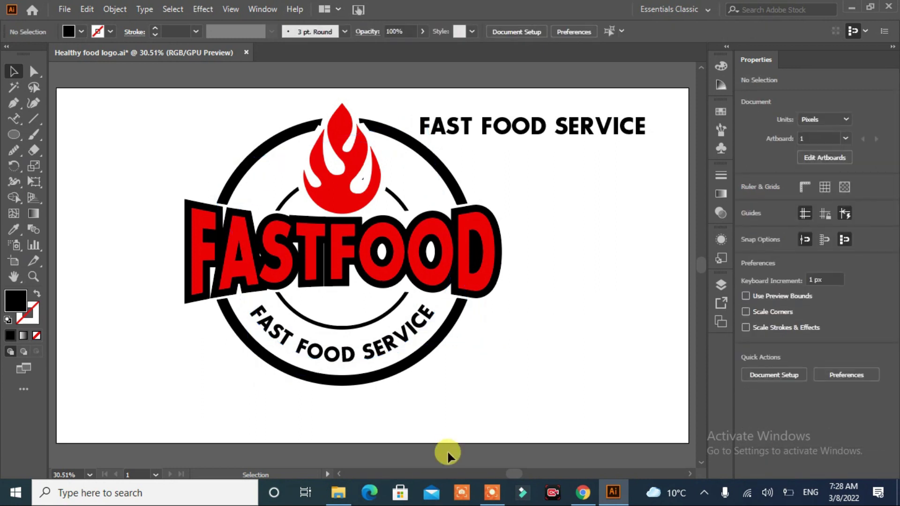
Step: Draw a triangle over the flame tip with the Pen tool
{"action": "left_click", "coordinate": [13, 103]}
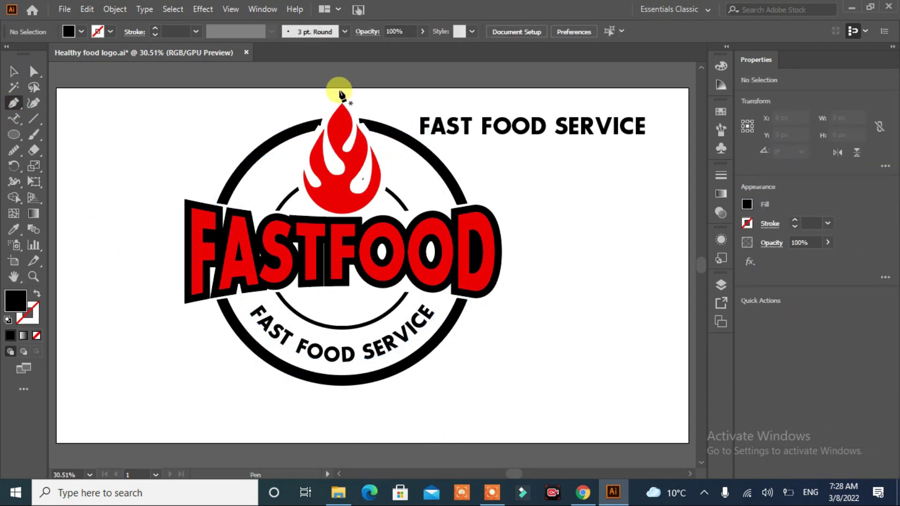
{"action": "left_click_drag", "start_coordinate": [341, 88], "coordinate": [307, 151]}
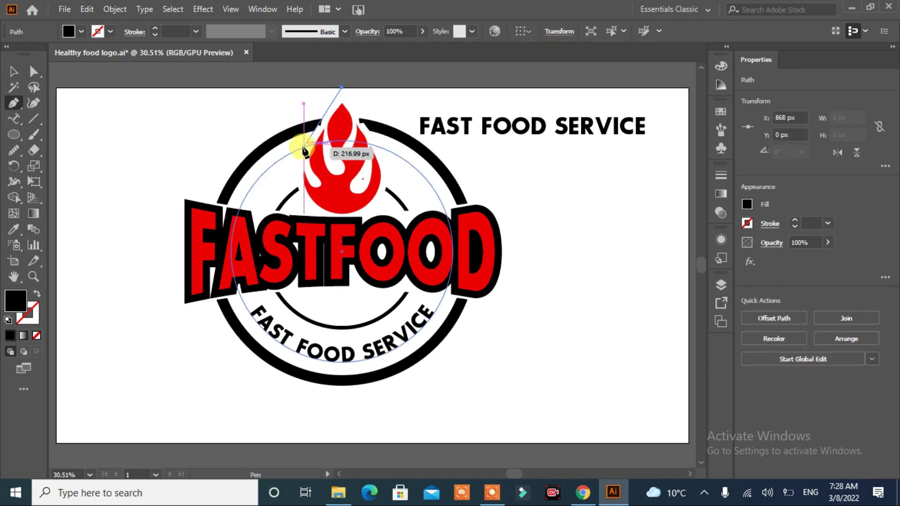
{"action": "left_click_drag", "start_coordinate": [304, 151], "coordinate": [304, 148]}
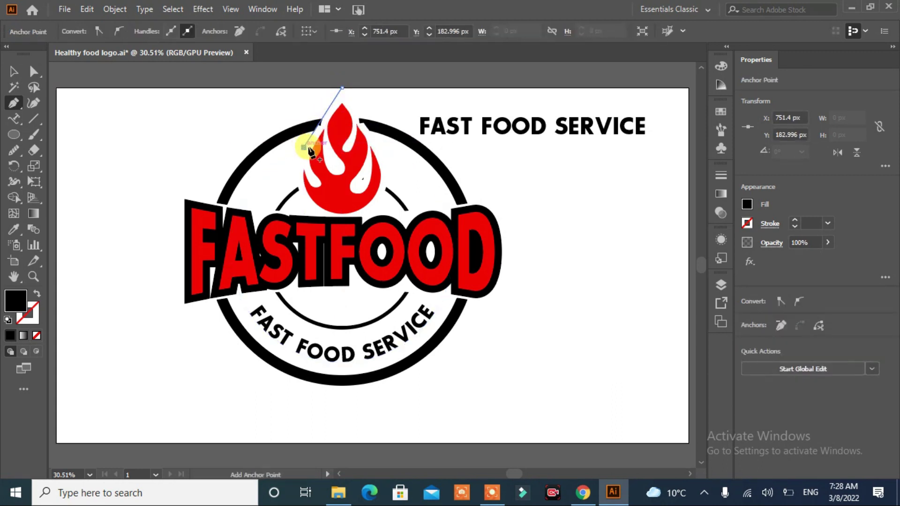
{"action": "left_click", "coordinate": [380, 148]}
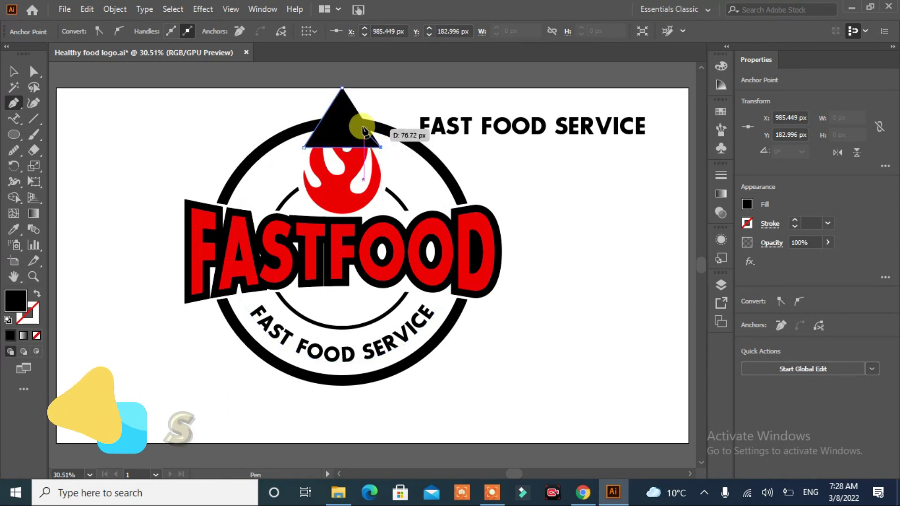
{"action": "left_click", "coordinate": [342, 89]}
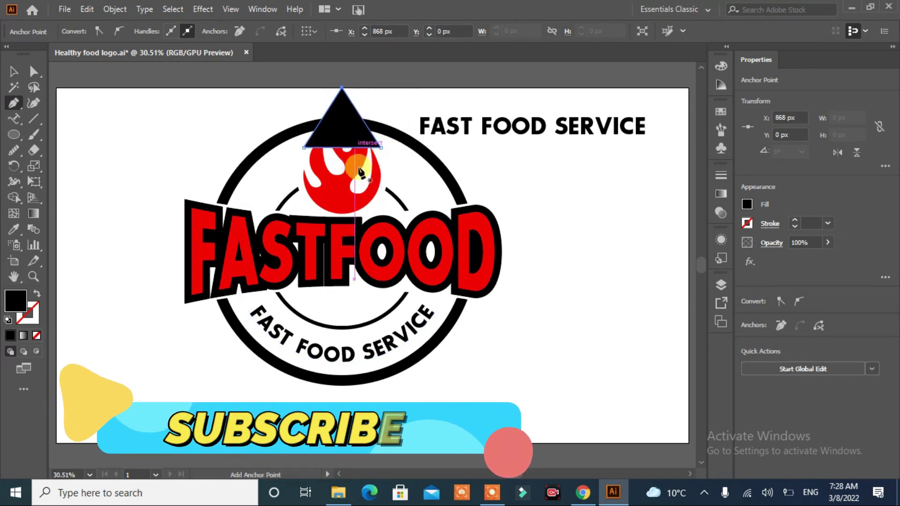
Step: Delete the triangle and overlapping ring section using Shape Builder
{"action": "left_click", "coordinate": [13, 71]}
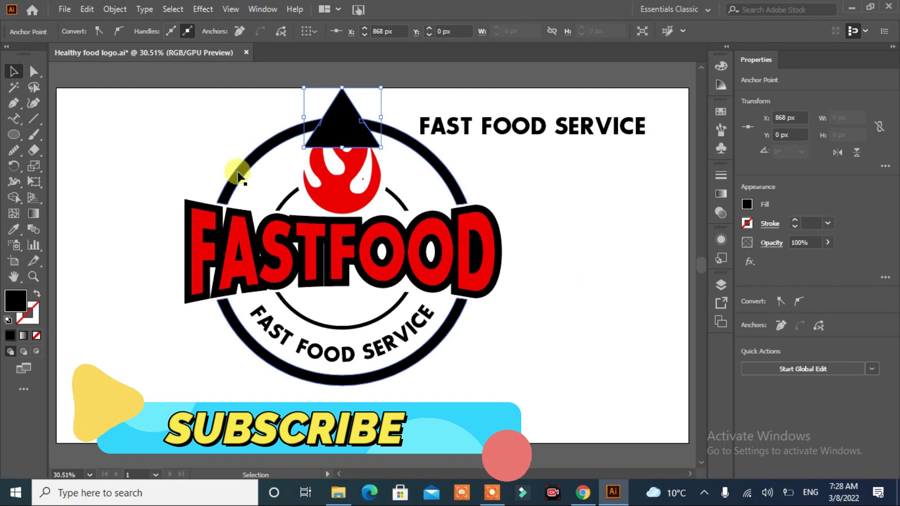
{"action": "left_click", "coordinate": [238, 176], "text": "shift"}
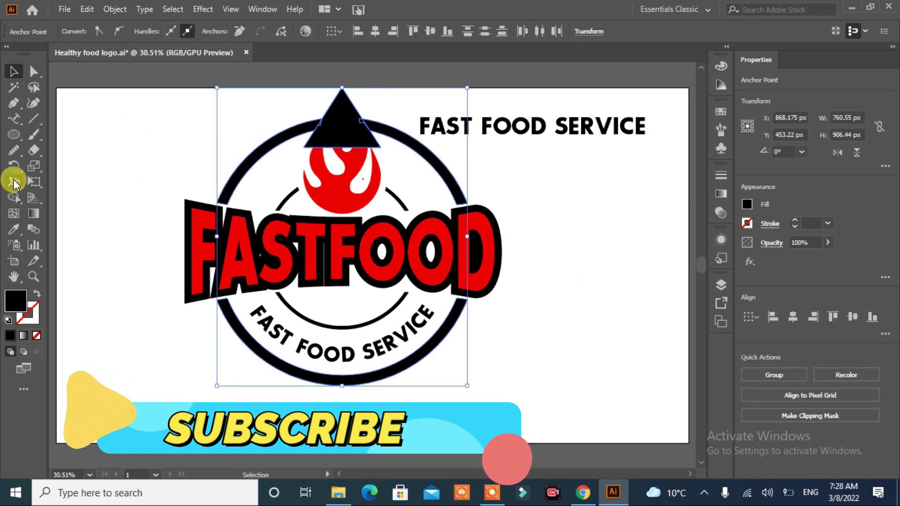
{"action": "left_click", "coordinate": [14, 198]}
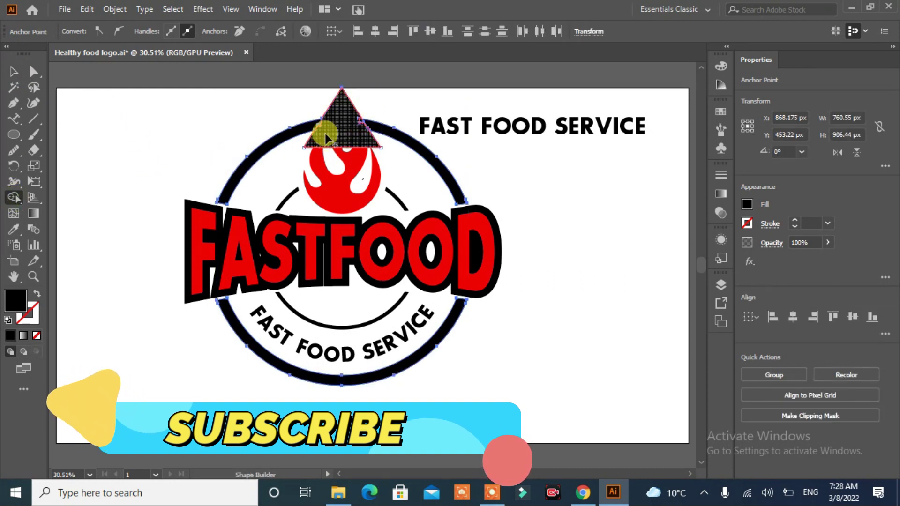
{"action": "left_click_drag", "start_coordinate": [322, 128], "coordinate": [357, 121]}
{"action": "key", "text": "v"}
{"action": "left_click", "coordinate": [135, 122]}
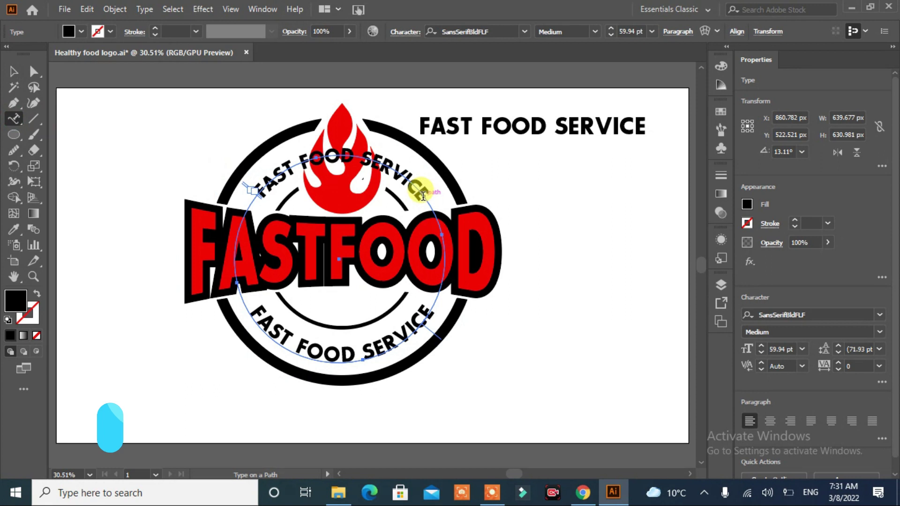
Step: Replace the top-arc text with EST. left of the flame and 2022 right of it
{"action": "left_click_drag", "start_coordinate": [423, 196], "coordinate": [276, 207]}
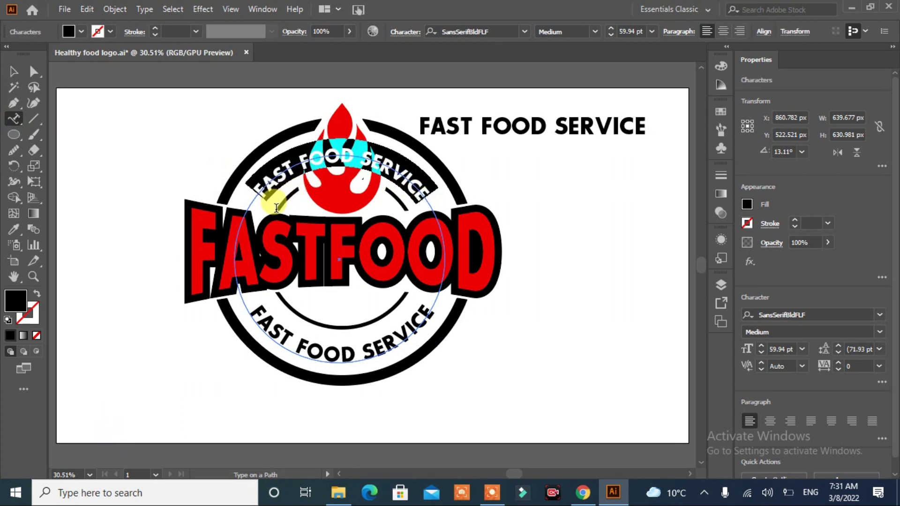
{"action": "key", "text": "Delete"}
{"action": "type", "text": "est.            2022"}
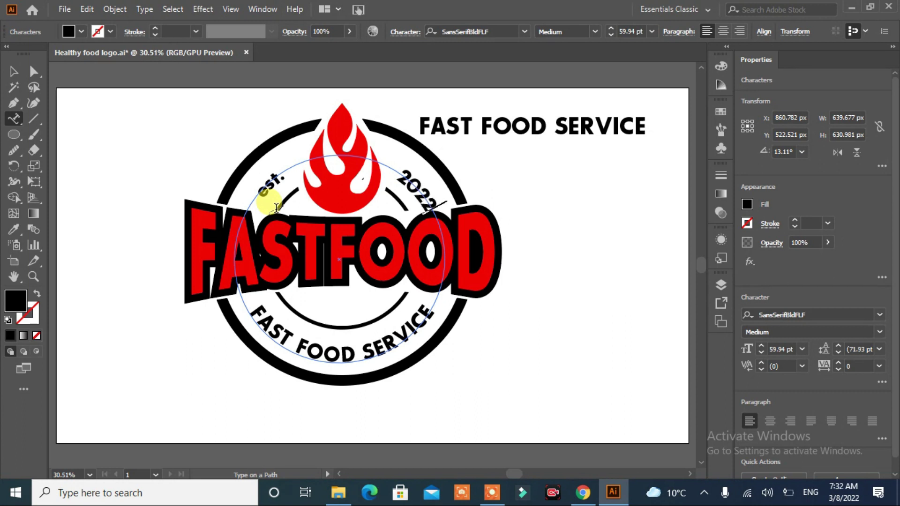
{"action": "type", "text": "22"}
{"action": "key", "text": "Escape"}
{"action": "left_click", "coordinate": [96, 235]}
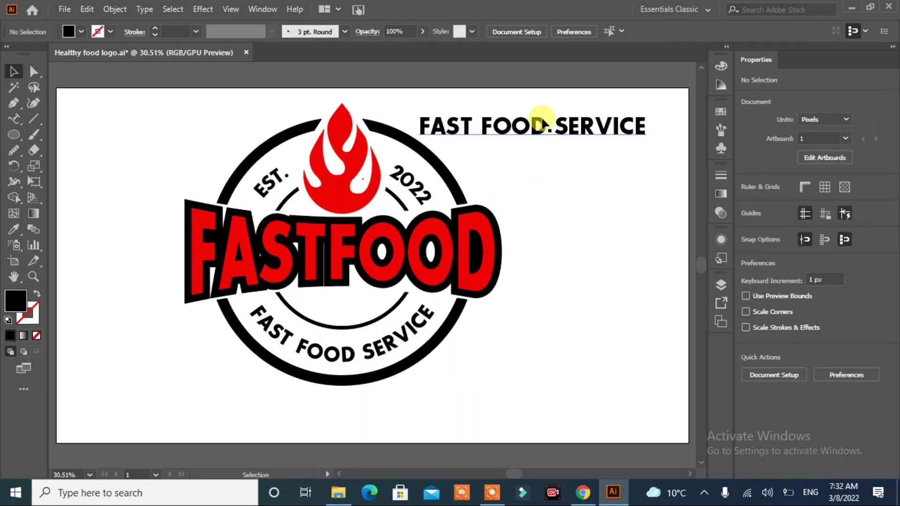
Step: Delete the standalone FAST FOOD SERVICE heading and draw black stars beneath FASTFOOD
{"action": "left_click", "coordinate": [541, 128]}
{"action": "key", "text": "Delete"}
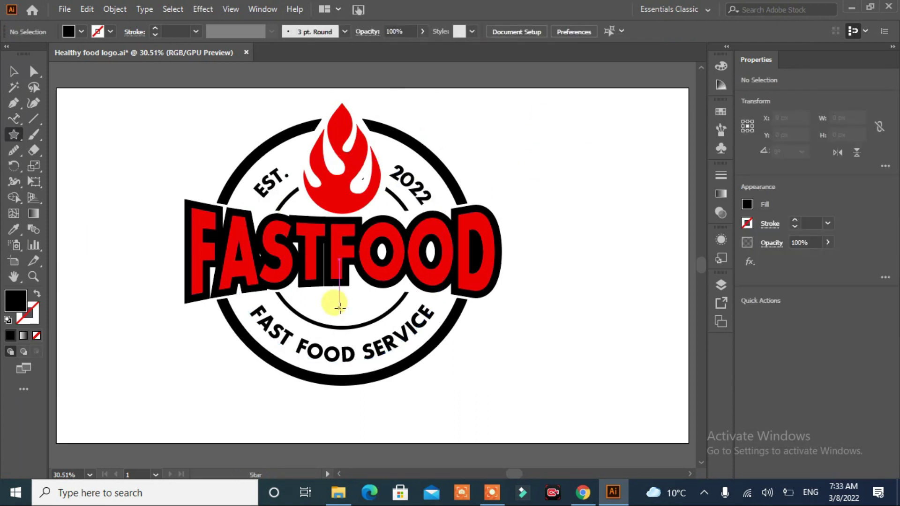
{"action": "mouse_move", "coordinate": [338, 307]}
{"action": "left_mouse_down"}
{"action": "mouse_move", "coordinate": [348, 319]}
{"action": "mouse_move", "coordinate": [378, 311]}
{"action": "mouse_move", "coordinate": [311, 309]}
{"action": "left_mouse_up"}
{"action": "left_click", "coordinate": [14, 72]}
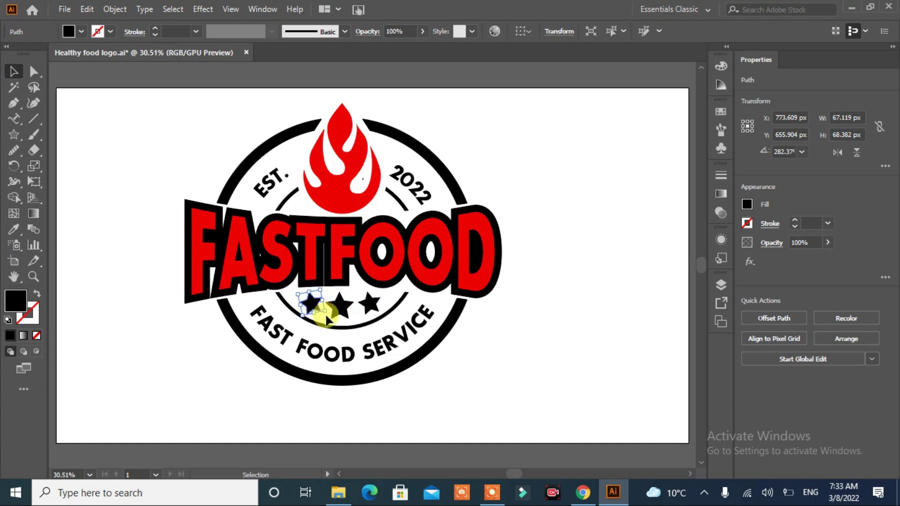
Step: Copy the flame's red-to-orange gradient onto the FASTFOOD letters with the Eyedropper
{"action": "left_click", "coordinate": [210, 394]}
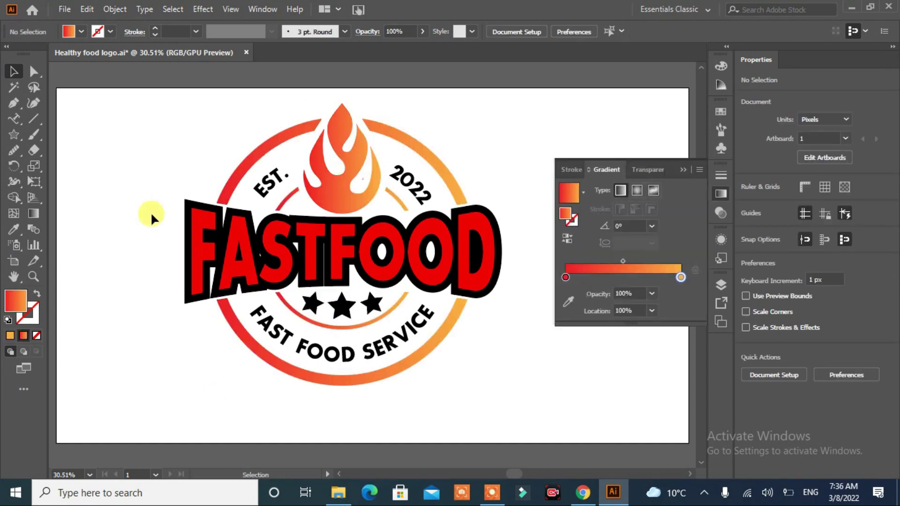
{"action": "left_click", "coordinate": [267, 261]}
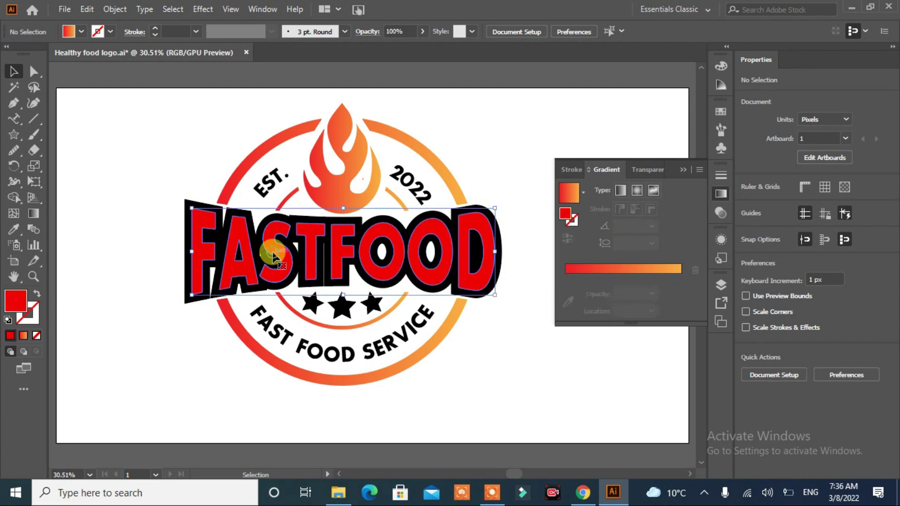
{"action": "left_click", "coordinate": [14, 229]}
{"action": "left_click", "coordinate": [325, 177]}
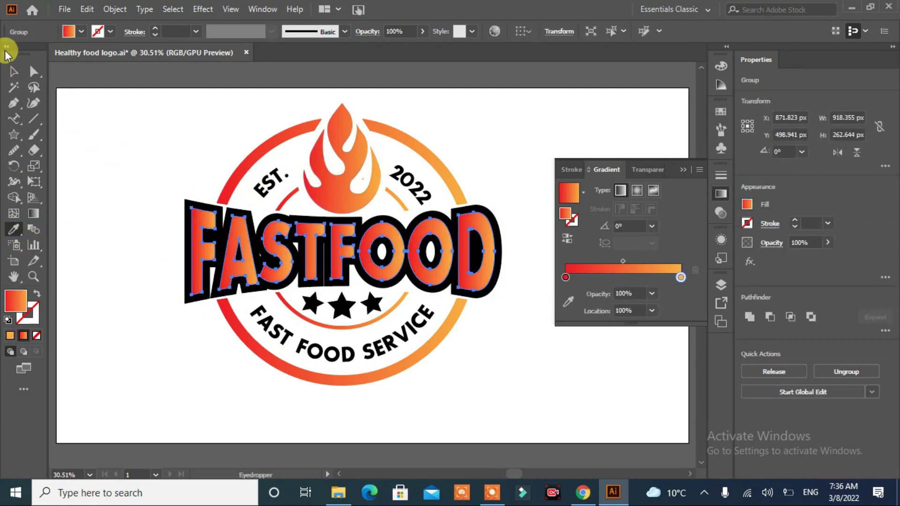
{"action": "left_click", "coordinate": [13, 71]}
Step: Set the FASTFOOD letters' gradient angle to 90°
{"action": "left_click", "coordinate": [112, 188]}
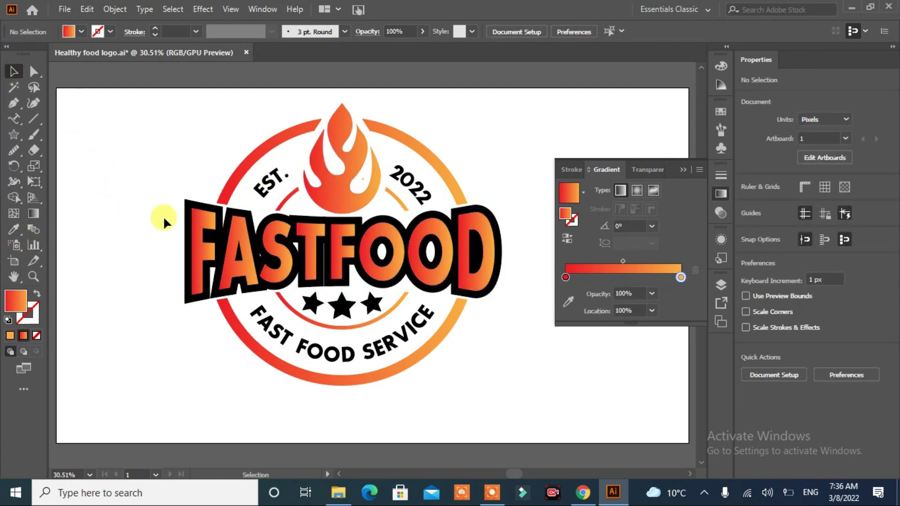
{"action": "left_click", "coordinate": [278, 257]}
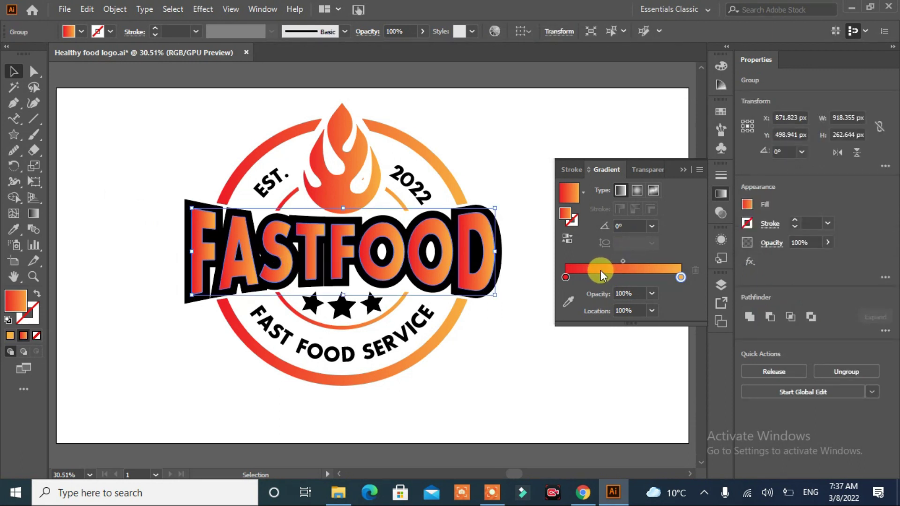
{"action": "left_click", "coordinate": [652, 227]}
{"action": "left_click", "coordinate": [675, 293]}
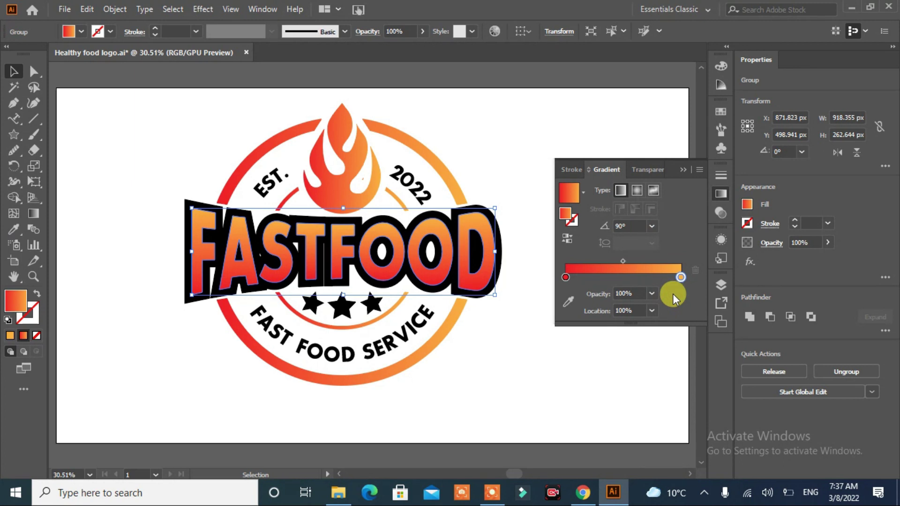
Step: Copy the flame's red-to-orange gradient onto the three stars with the Eyedropper
{"action": "left_click", "coordinate": [519, 323]}
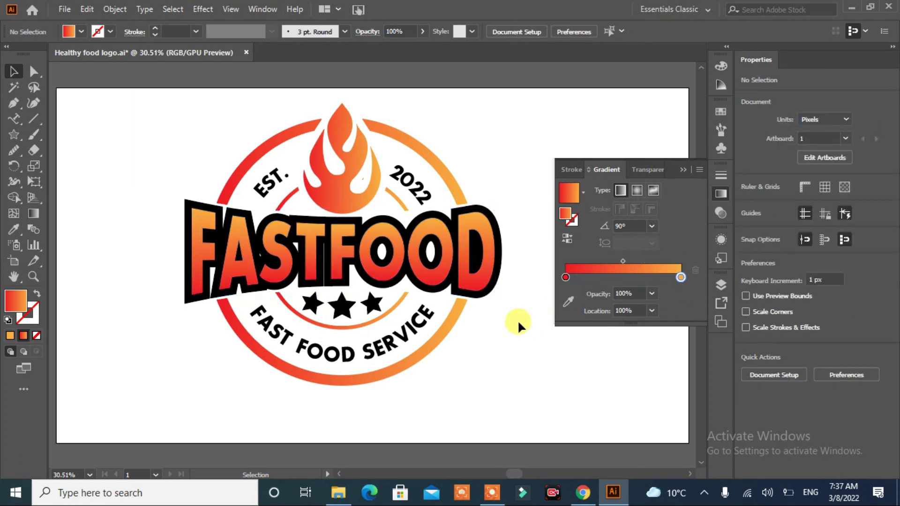
{"action": "left_click", "coordinate": [343, 306]}
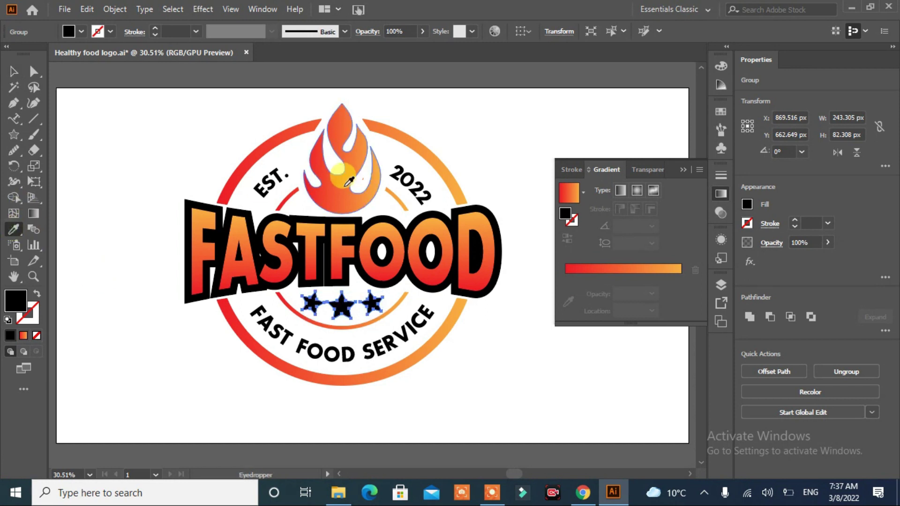
{"action": "left_click", "coordinate": [196, 352]}
{"action": "left_click", "coordinate": [13, 71]}
{"action": "left_click", "coordinate": [110, 279]}
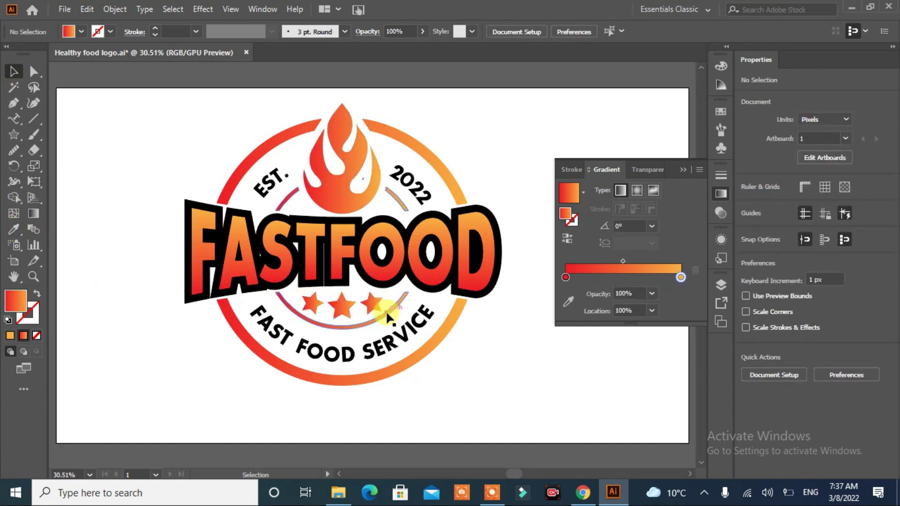
Step: Set the stars' gradient angle to 90°
{"action": "left_click", "coordinate": [341, 305]}
{"action": "left_click", "coordinate": [652, 226]}
{"action": "left_click", "coordinate": [665, 298]}
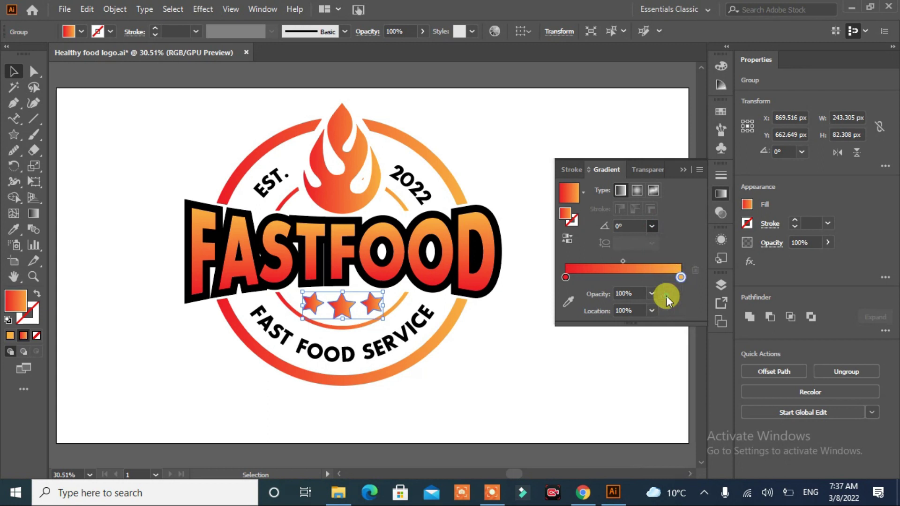
{"action": "left_click", "coordinate": [521, 348]}
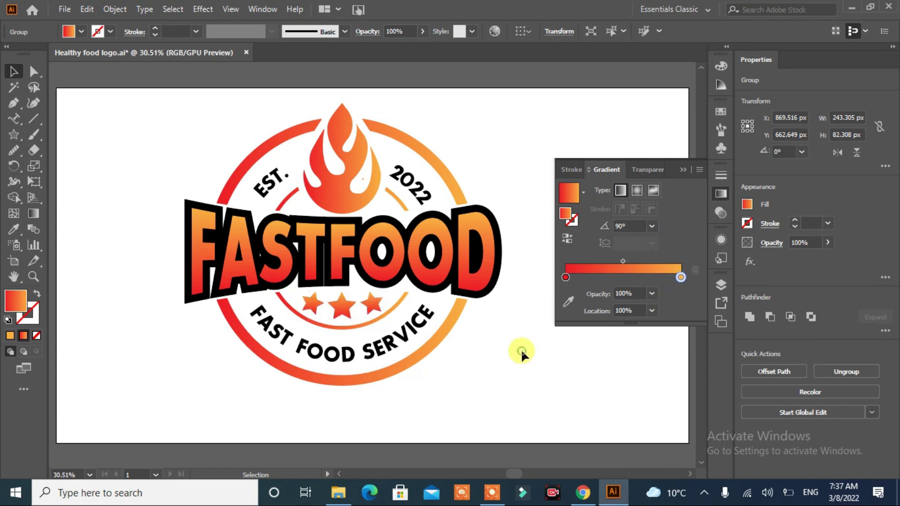
{"action": "left_click", "coordinate": [482, 295]}
Step: Change the black outline behind FASTFOOD to a near-white grey swatch fill
{"action": "left_click", "coordinate": [81, 33]}
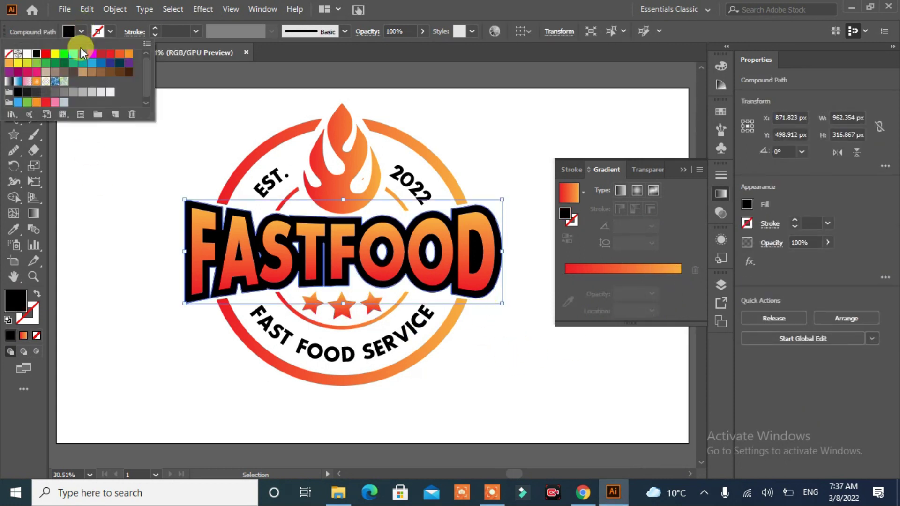
{"action": "left_click", "coordinate": [92, 93]}
{"action": "left_click", "coordinate": [101, 93]}
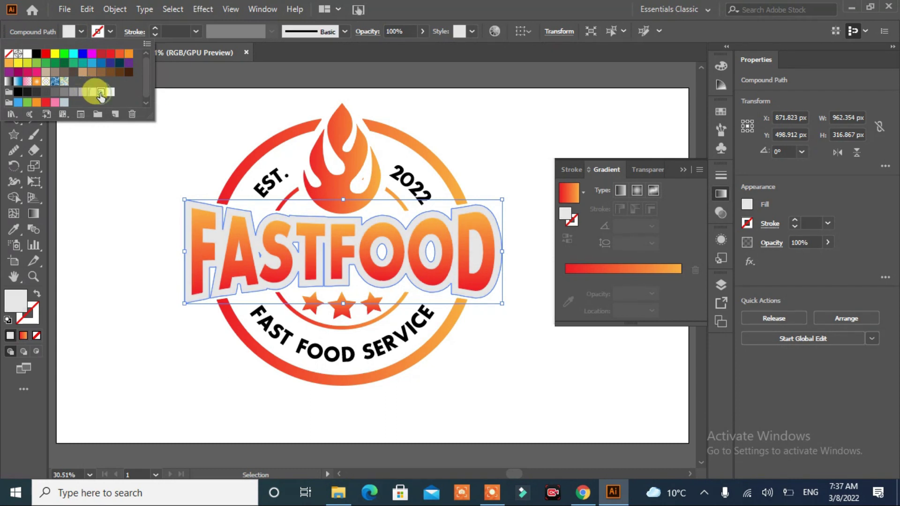
{"action": "left_click", "coordinate": [108, 93]}
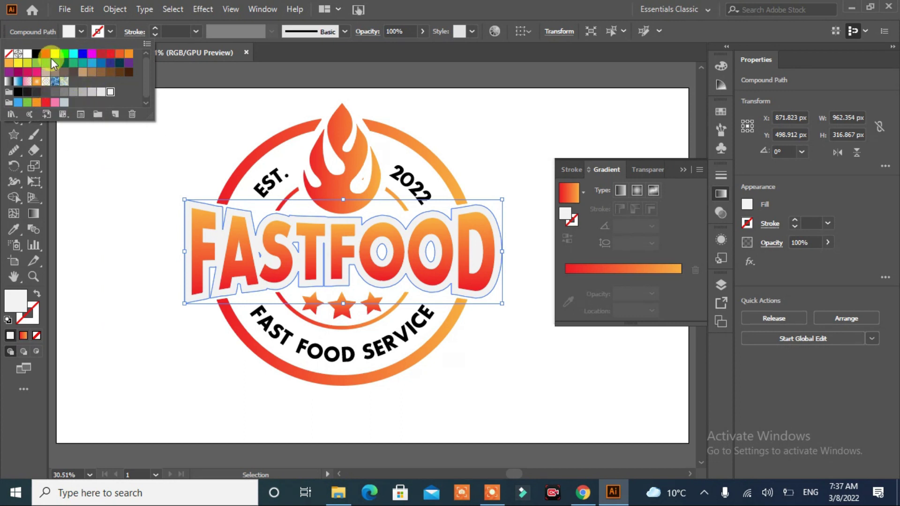
{"action": "left_click", "coordinate": [94, 253]}
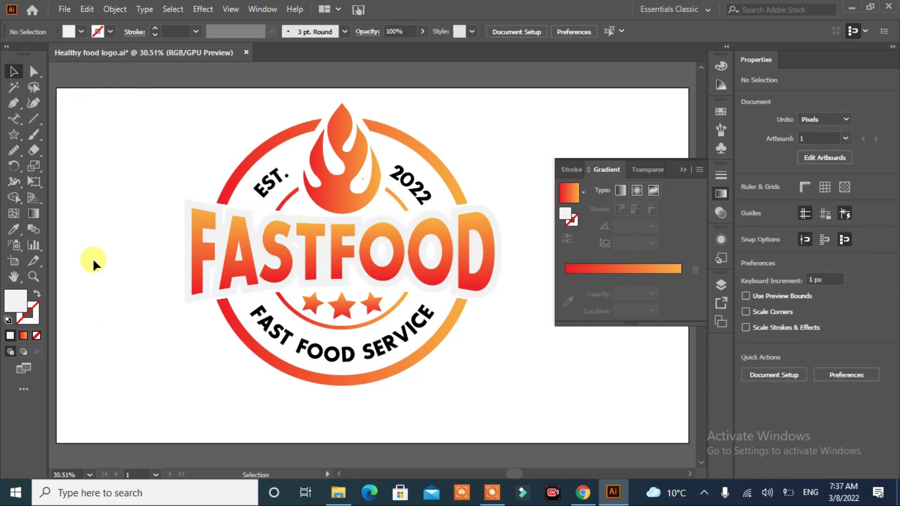
{"action": "left_click", "coordinate": [185, 237]}
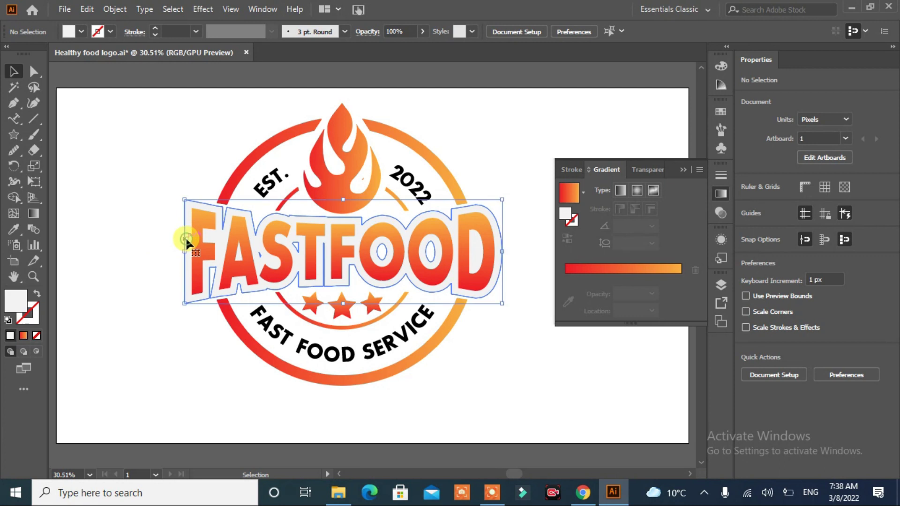
{"action": "left_click", "coordinate": [122, 257]}
Step: Fill the curved EST. 2022 text with light grey
{"action": "left_click", "coordinate": [250, 191]}
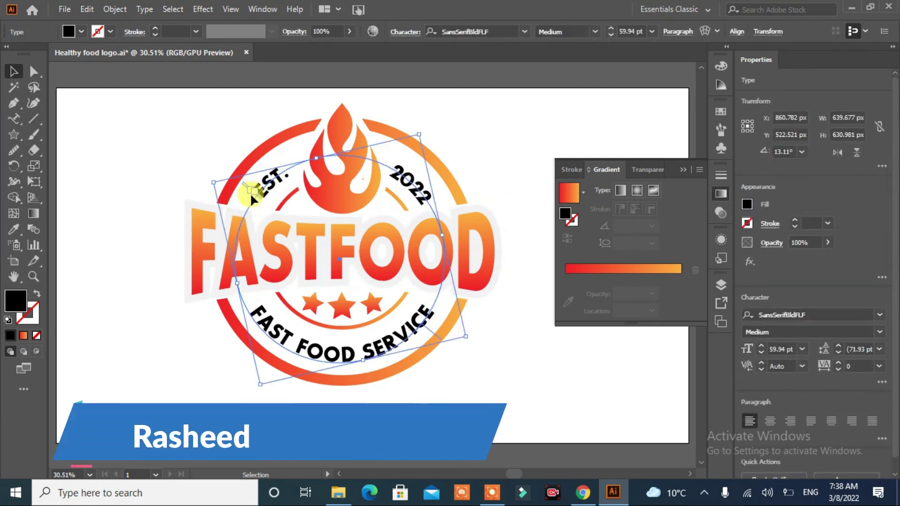
{"action": "left_click", "coordinate": [81, 32]}
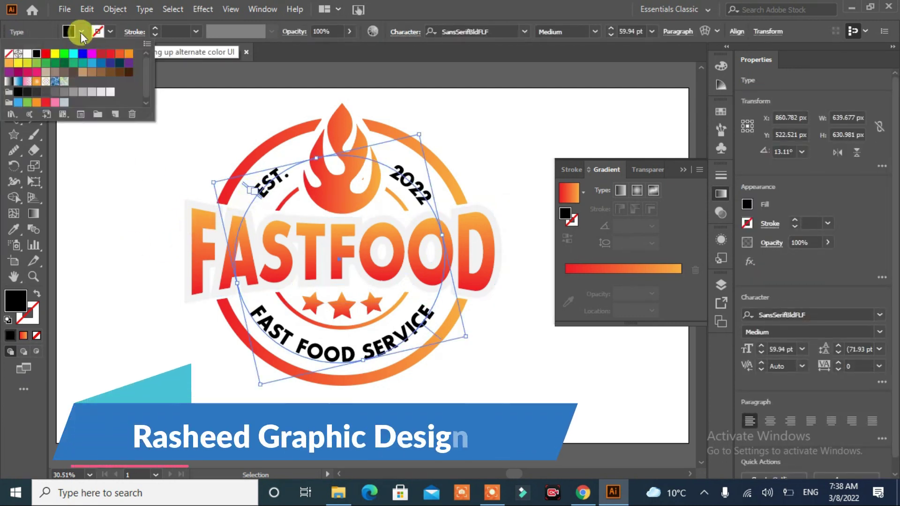
{"action": "left_click", "coordinate": [92, 93]}
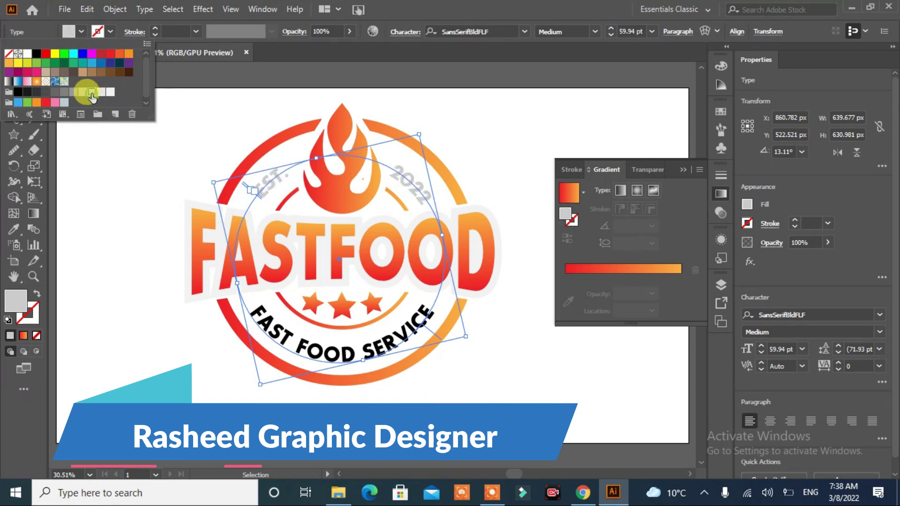
{"action": "left_click", "coordinate": [286, 346]}
{"action": "left_click", "coordinate": [151, 284]}
Step: Fill the curved FAST FOOD SERVICE text with the same light grey
{"action": "left_click", "coordinate": [302, 350]}
{"action": "left_click", "coordinate": [69, 32]}
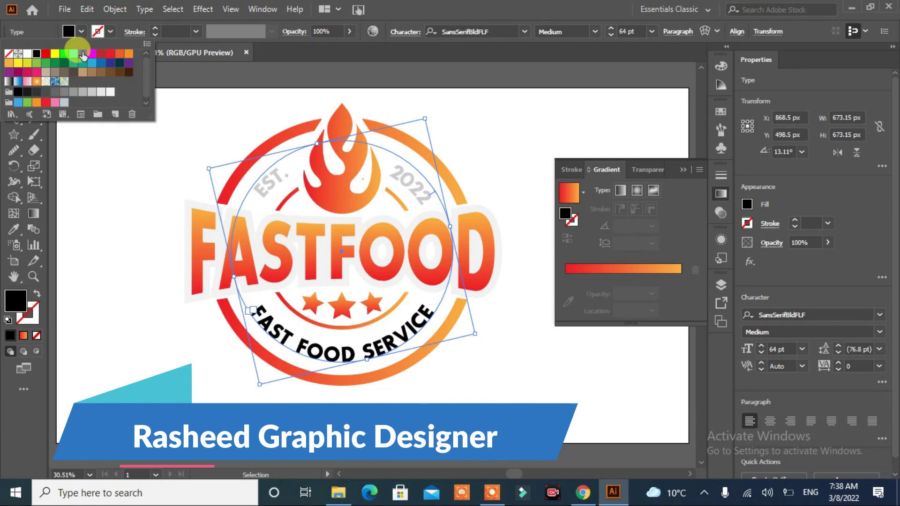
{"action": "left_click", "coordinate": [93, 94]}
{"action": "left_click", "coordinate": [111, 240]}
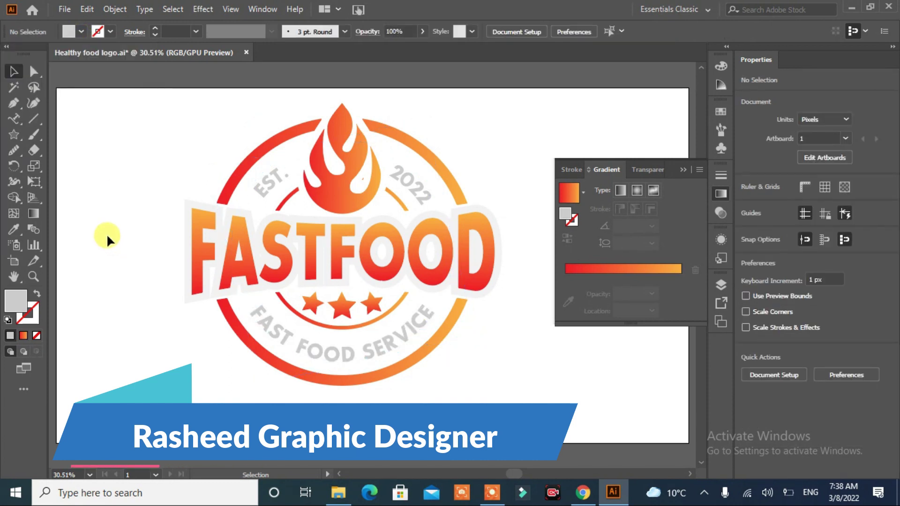
{"action": "left_click", "coordinate": [341, 311]}
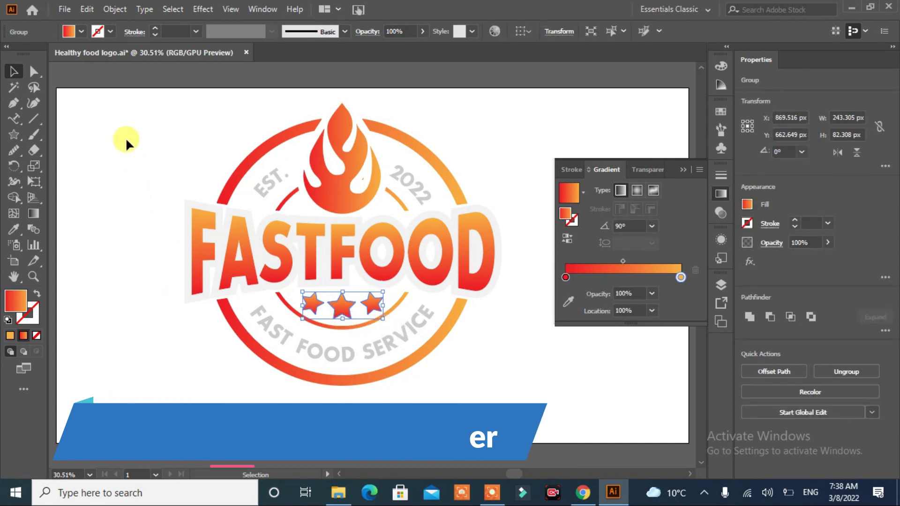
Step: Try light grey on the stars, then copy the ring's red-orange gradient onto them
{"action": "left_click", "coordinate": [81, 31]}
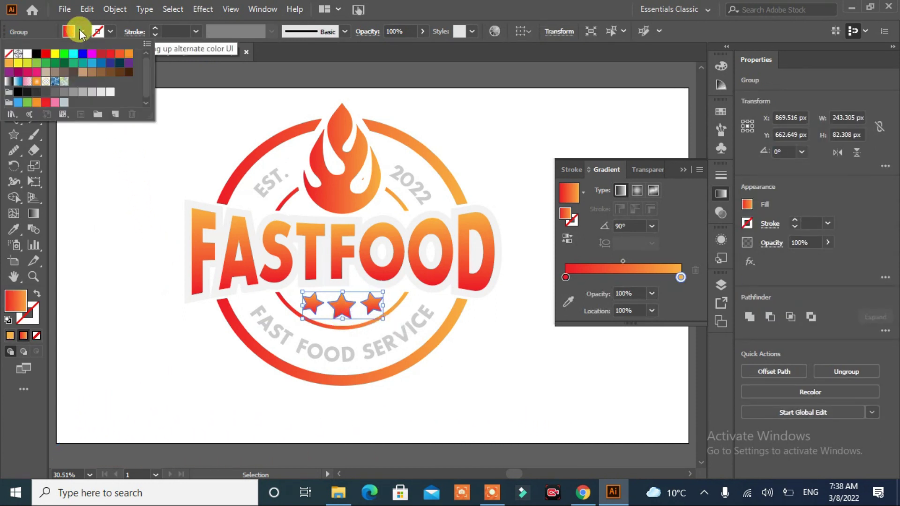
{"action": "left_click", "coordinate": [92, 93]}
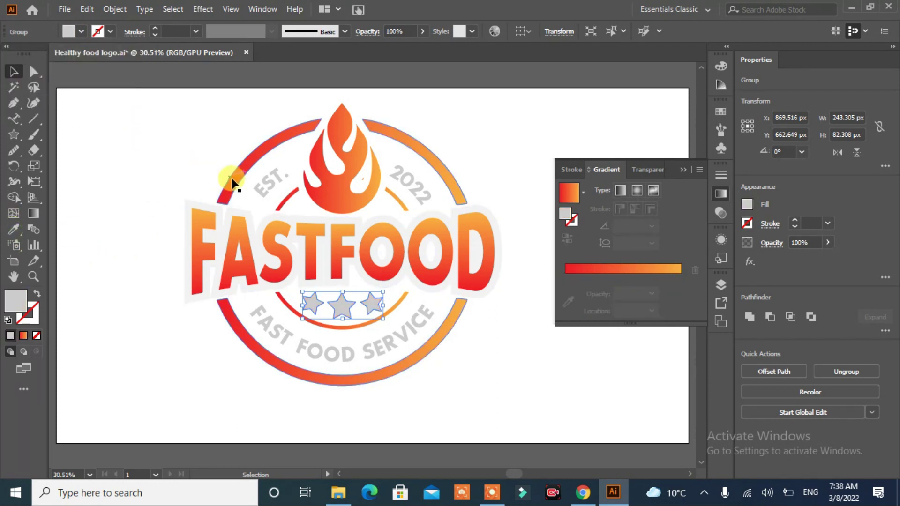
{"action": "left_click", "coordinate": [14, 229]}
{"action": "left_click", "coordinate": [226, 165]}
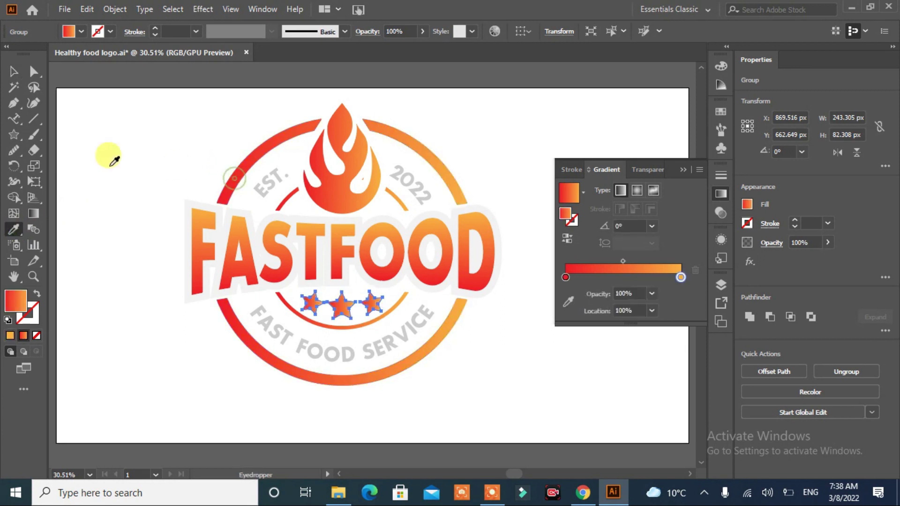
Step: Set the stars' gradient angle to 90° and close the Gradient panel
{"action": "left_click", "coordinate": [653, 228]}
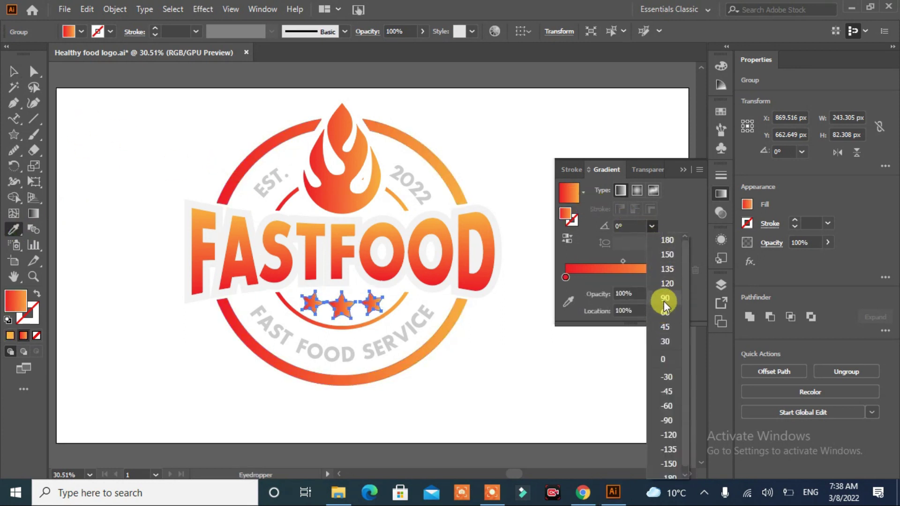
{"action": "left_click", "coordinate": [666, 297]}
{"action": "left_click", "coordinate": [14, 71]}
{"action": "left_click", "coordinate": [95, 224]}
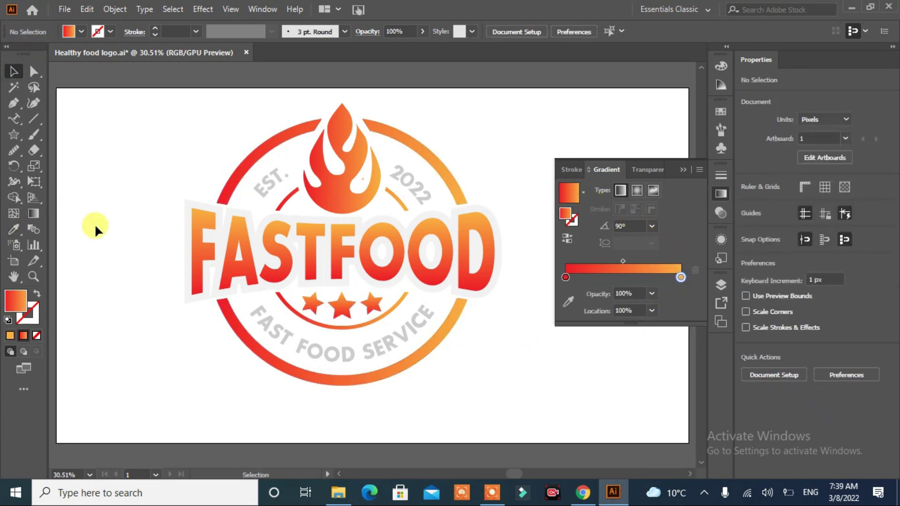
{"action": "left_click", "coordinate": [687, 164]}
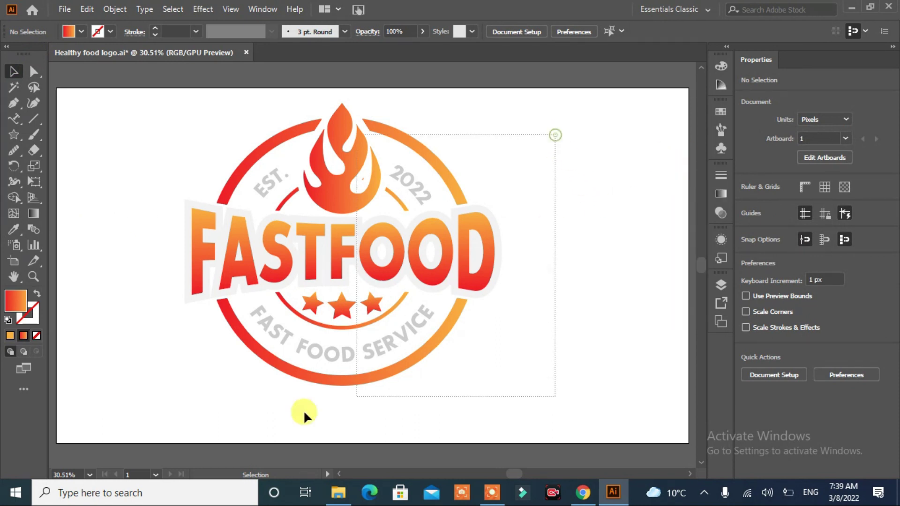
Step: Group all the badge's parts into a single group
{"action": "left_click_drag", "start_coordinate": [97, 350], "coordinate": [108, 368]}
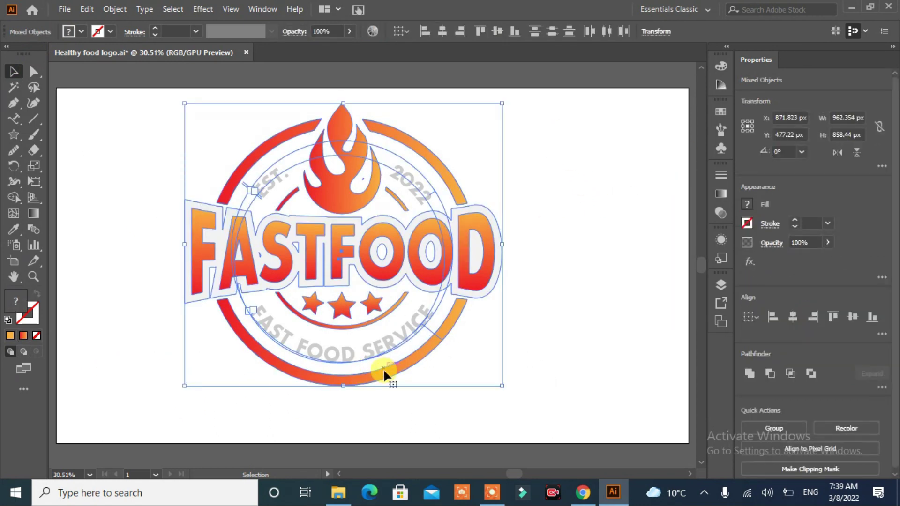
{"action": "left_click", "coordinate": [785, 422]}
{"action": "left_click", "coordinate": [626, 363]}
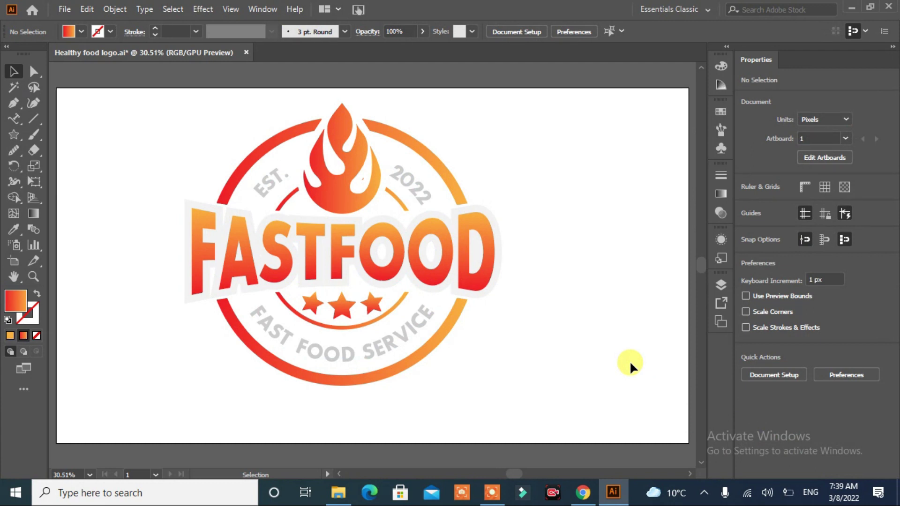
Step: Move the logo group to the artboard centre at X 1034.823 px, Y 540.22 px
{"action": "left_click_drag", "start_coordinate": [519, 137], "coordinate": [188, 399]}
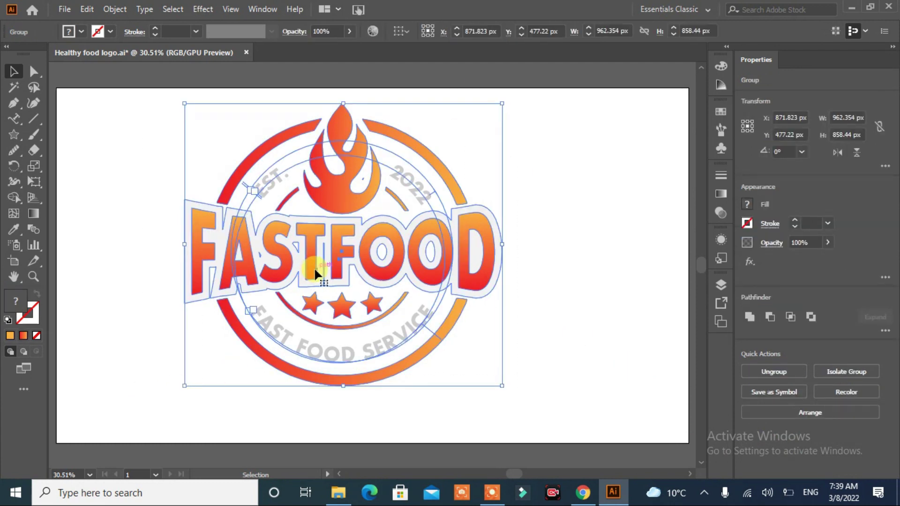
{"action": "left_click_drag", "start_coordinate": [307, 265], "coordinate": [361, 284]}
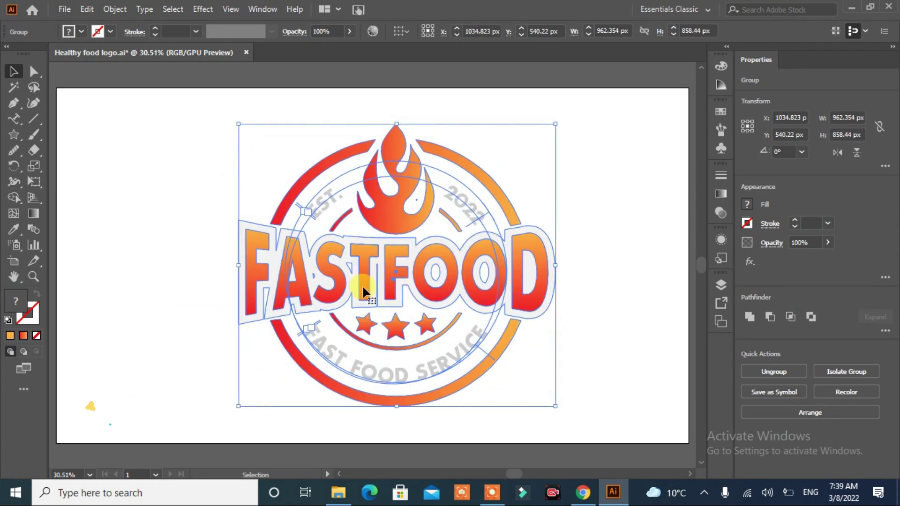
{"action": "left_click_drag", "start_coordinate": [466, 261], "coordinate": [451, 254]}
{"action": "left_click", "coordinate": [642, 289]}
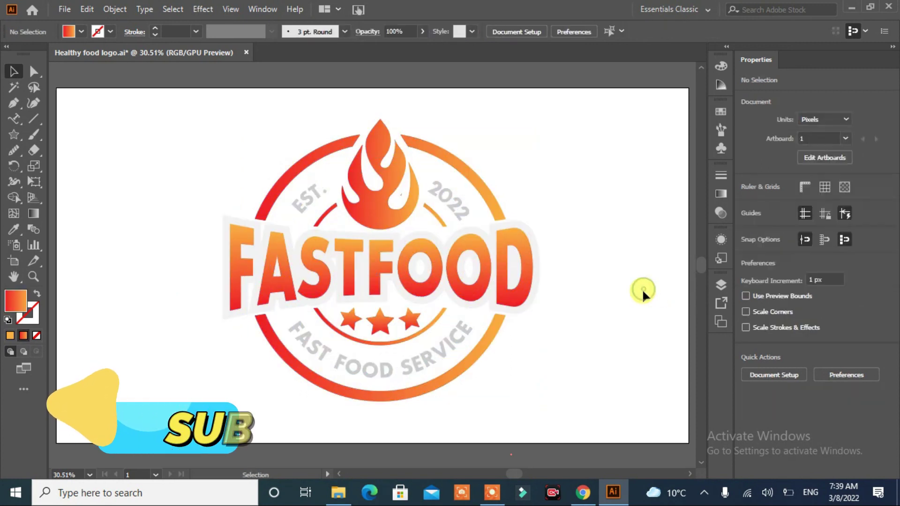
Step: Draw a 1500×990 px black-filled rectangle covering the artboard
{"action": "right_click", "coordinate": [15, 135]}
{"action": "left_click", "coordinate": [70, 133]}
{"action": "mouse_move", "coordinate": [134, 100]}
{"action": "left_mouse_down"}
{"action": "mouse_move", "coordinate": [584, 410]}
{"action": "mouse_move", "coordinate": [628, 426]}
{"action": "left_mouse_up"}
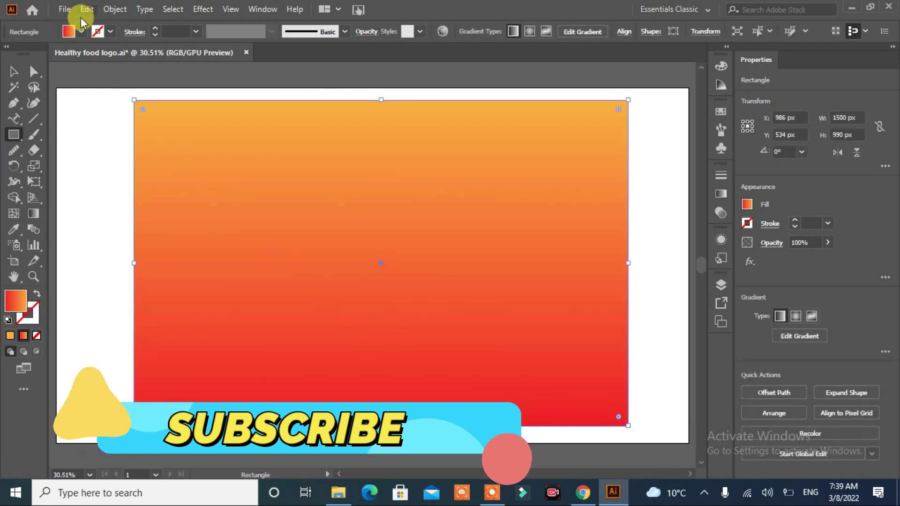
{"action": "left_click", "coordinate": [81, 31]}
{"action": "left_click", "coordinate": [36, 46]}
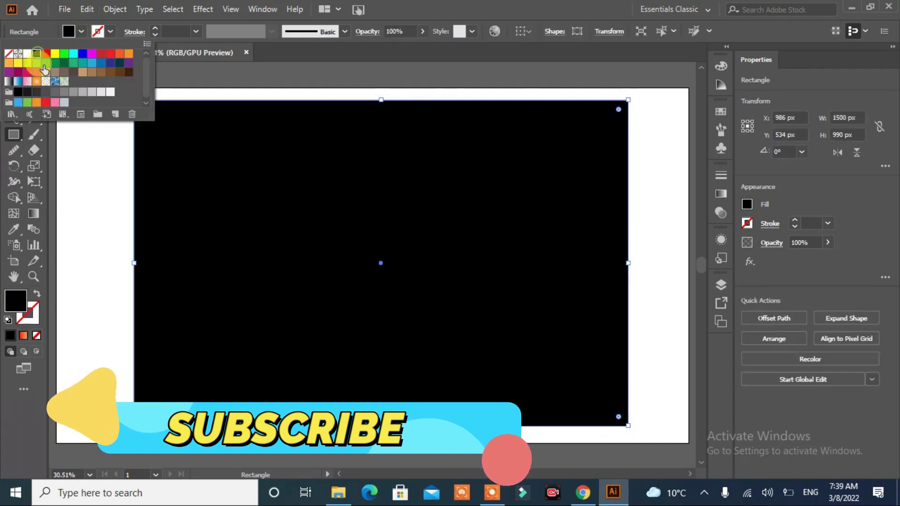
{"action": "left_click", "coordinate": [317, 213]}
{"action": "left_click", "coordinate": [492, 267]}
Step: Send the black rectangle to the back, behind the logo
{"action": "left_click", "coordinate": [13, 71]}
{"action": "right_click", "coordinate": [287, 194]}
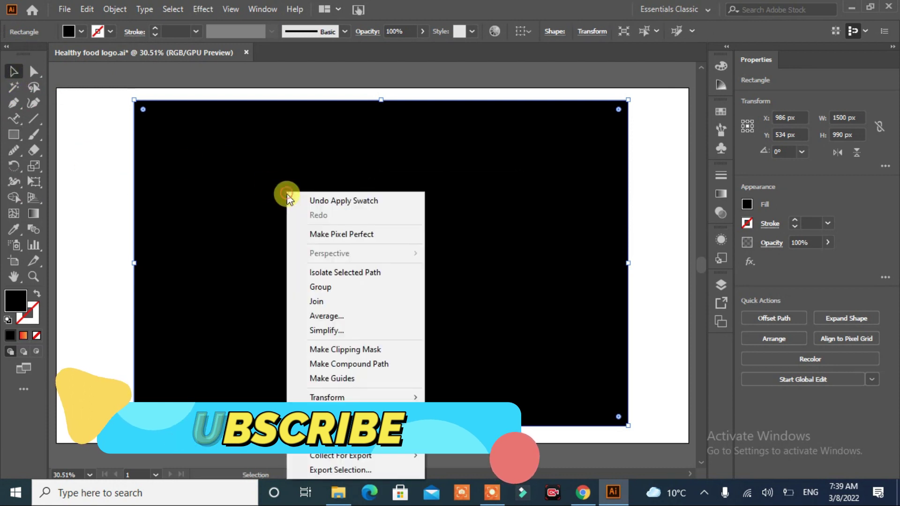
{"action": "left_click", "coordinate": [468, 456]}
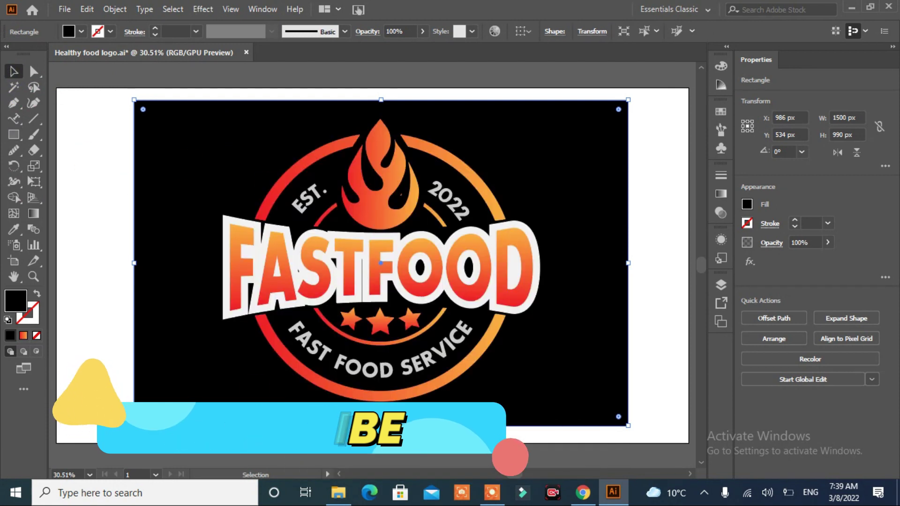
{"action": "left_click", "coordinate": [91, 218]}
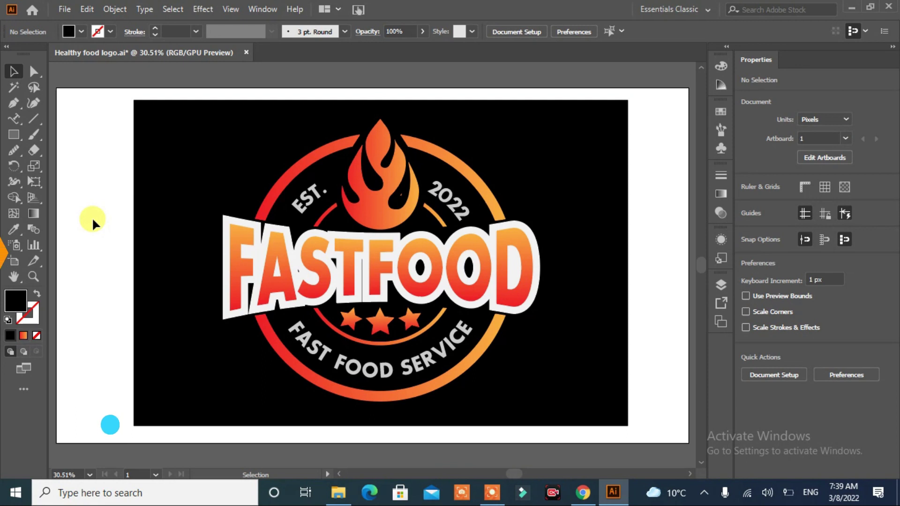